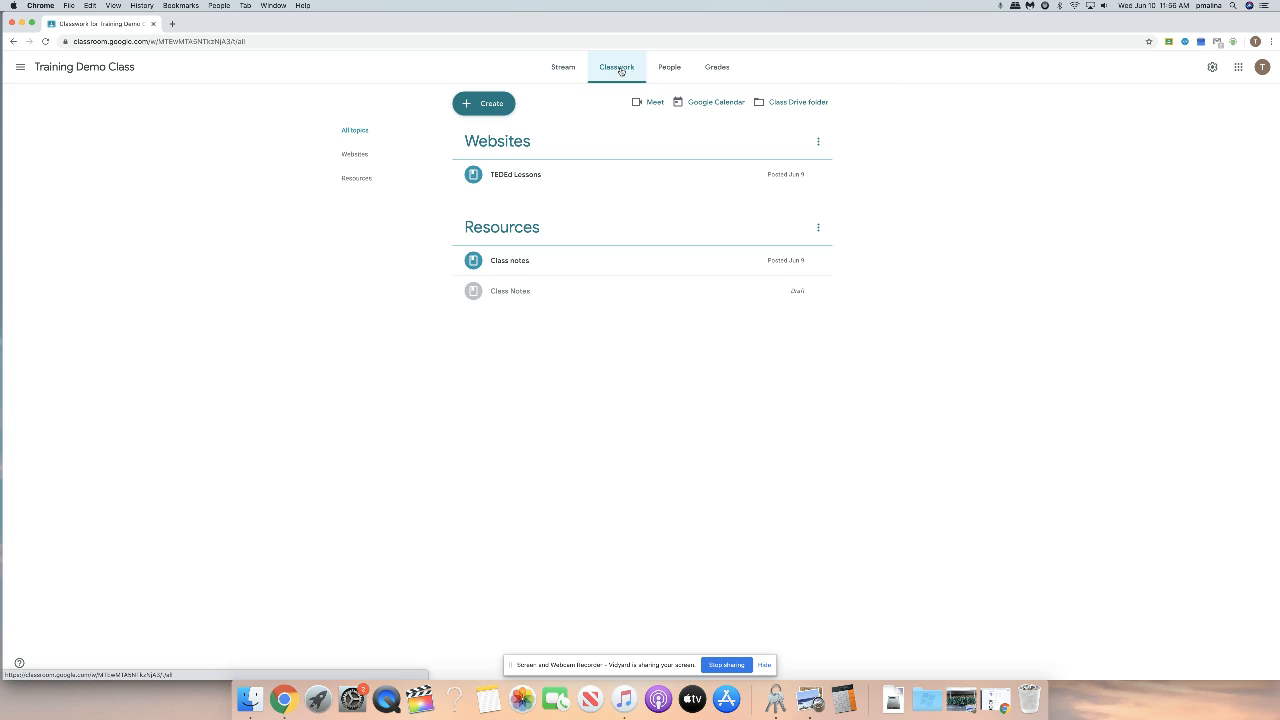
- Create a quiz assignment in the class's Classwork and title it "Demo Quiz"
left_click(484, 103)
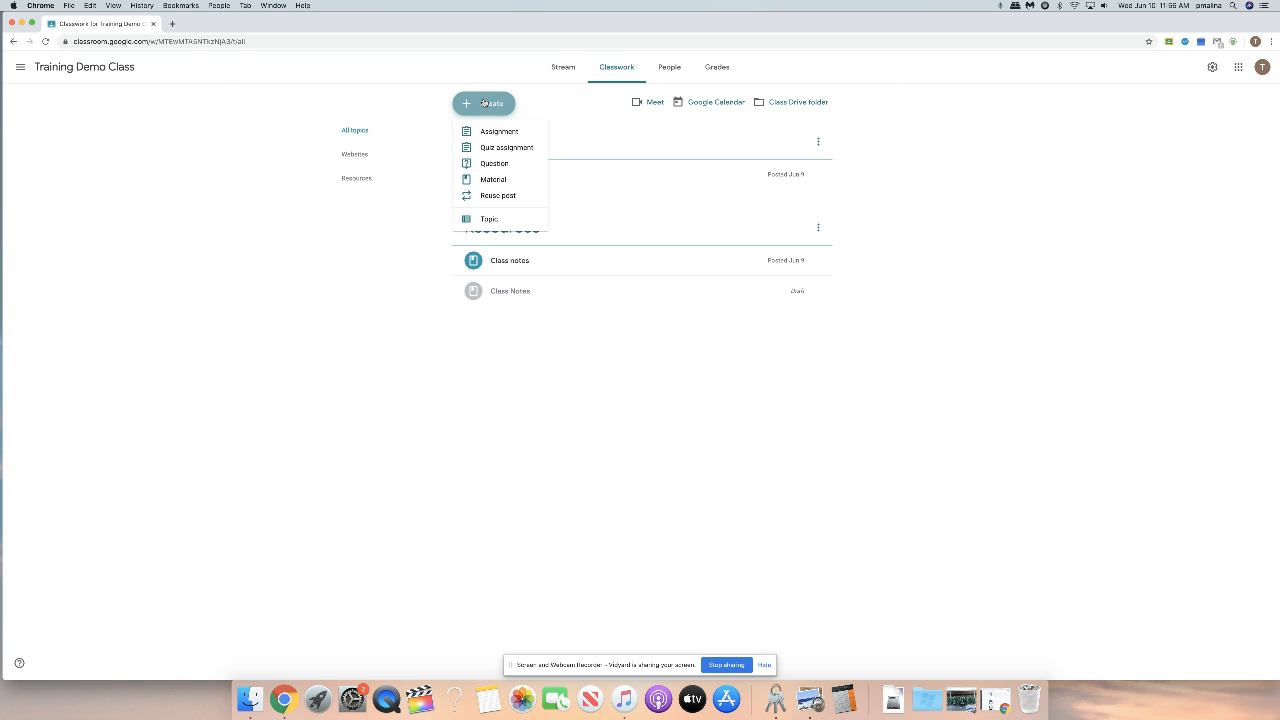
left_click(501, 148)
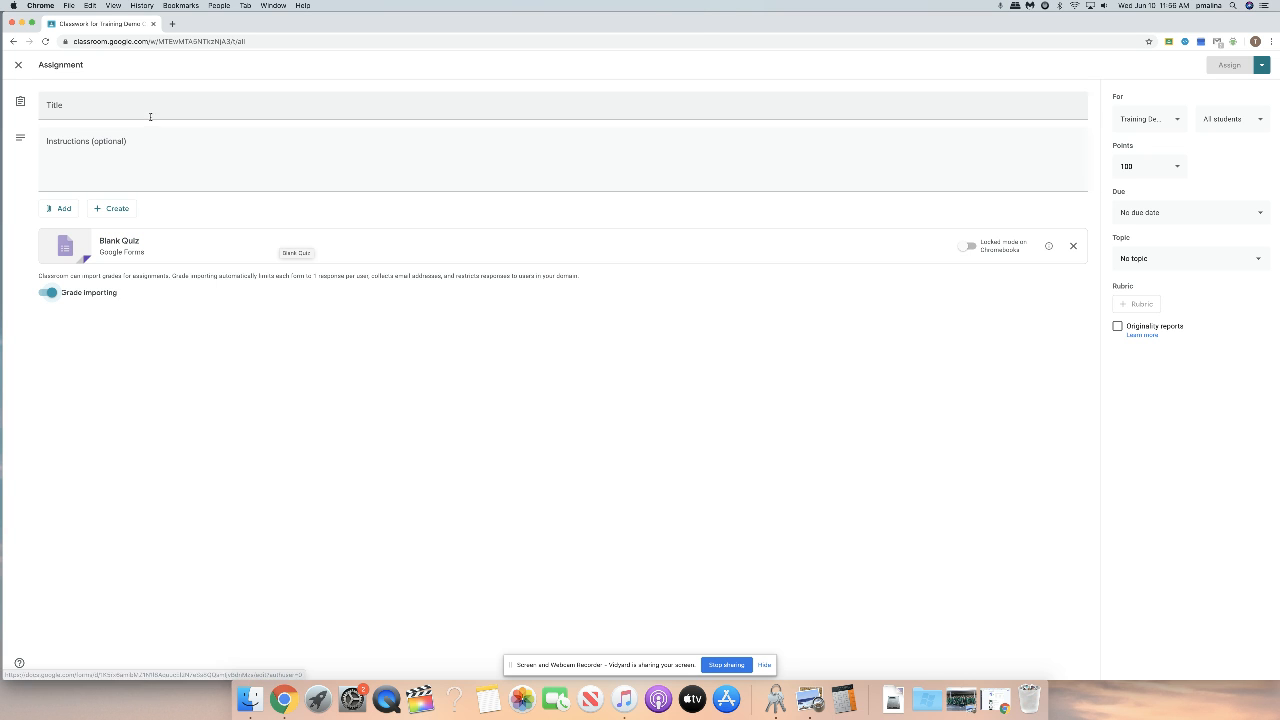
left_click(123, 102)
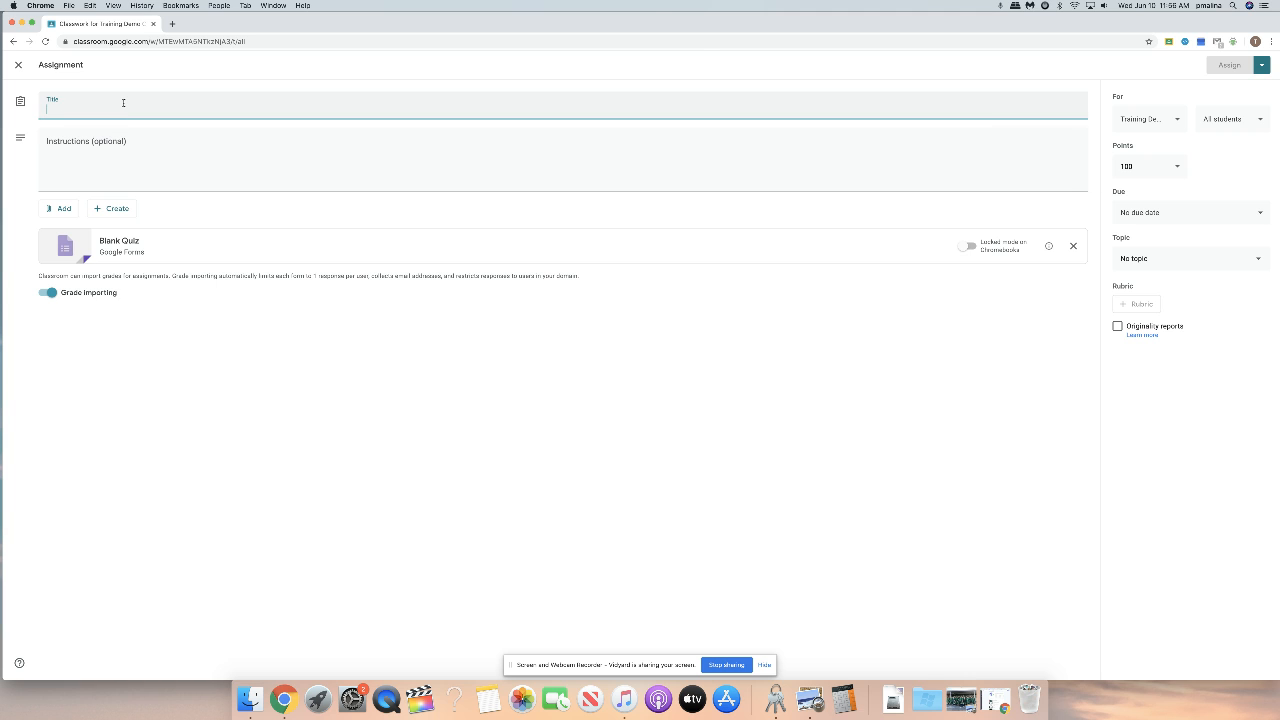
type("Demo")
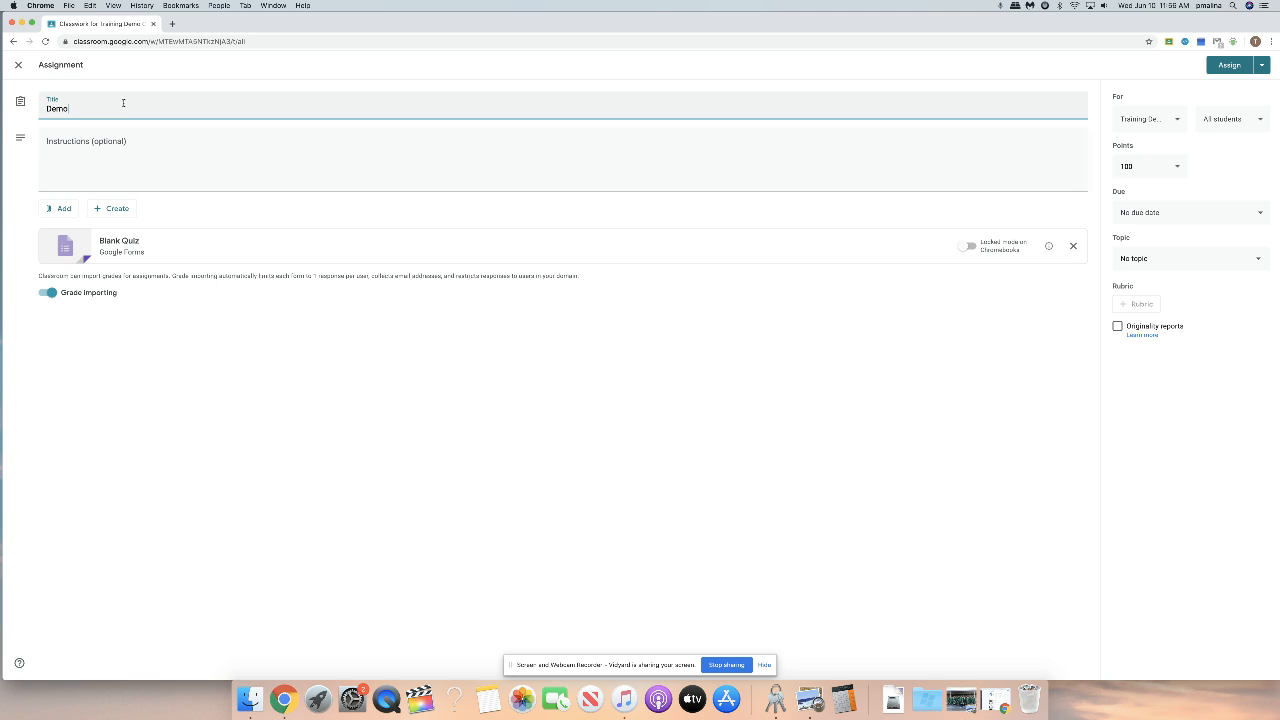
type(" Quiz")
left_click(57, 165)
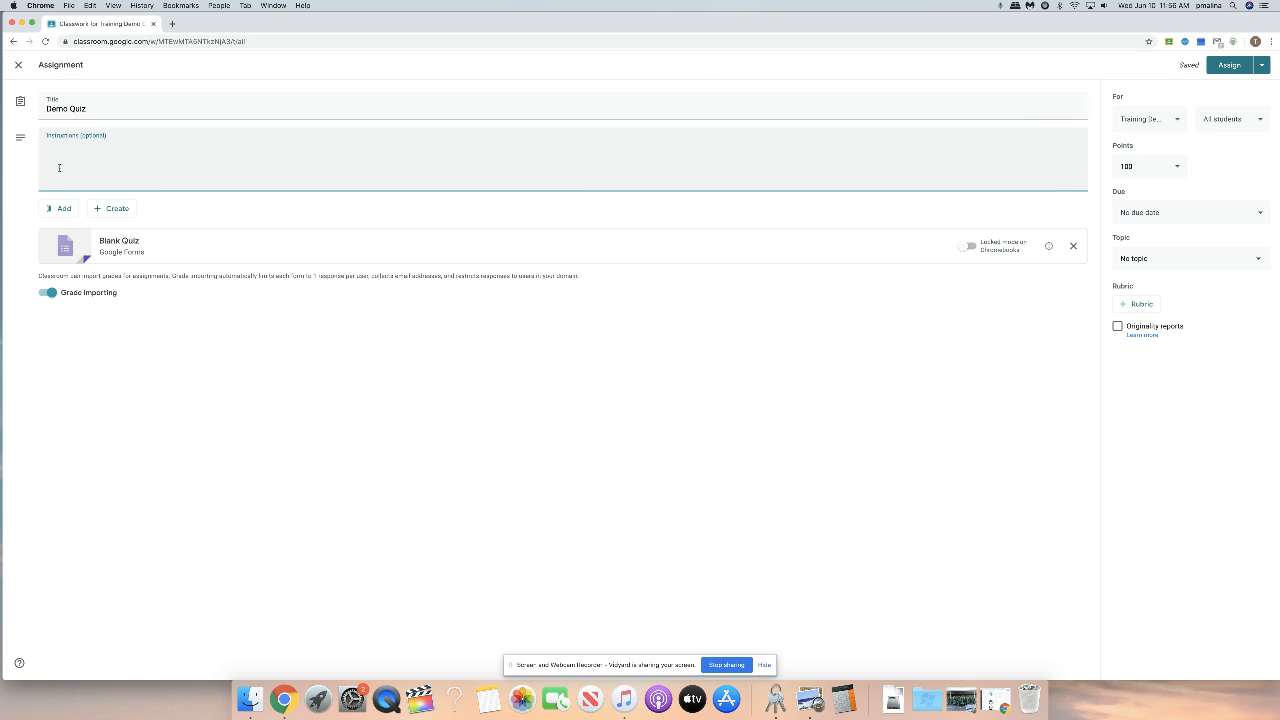
left_click(63, 209)
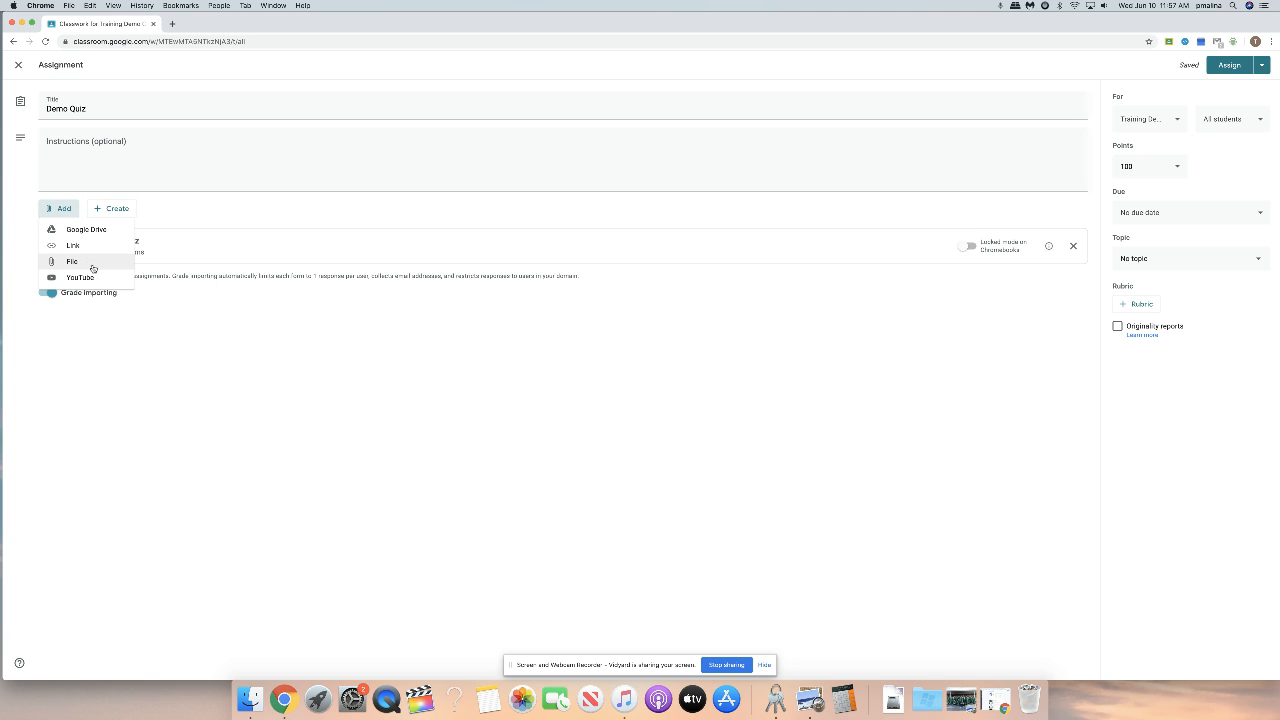
left_click(158, 209)
left_click(128, 210)
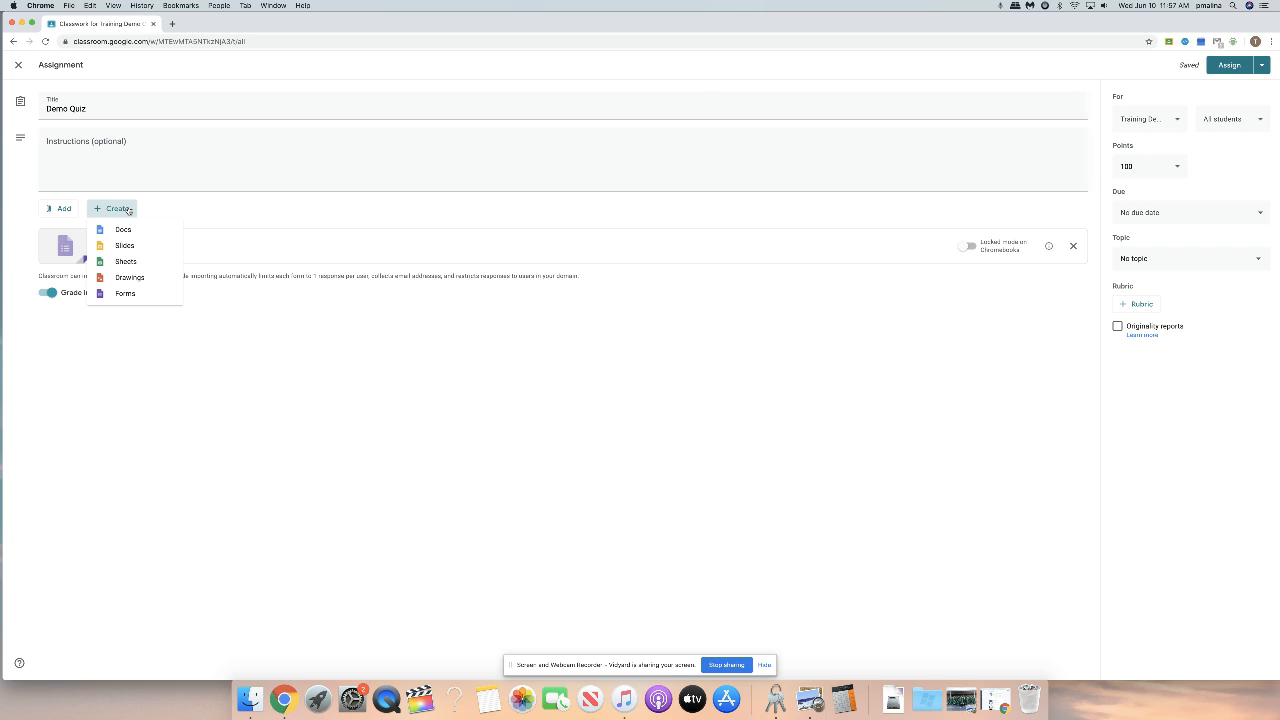
left_click(204, 216)
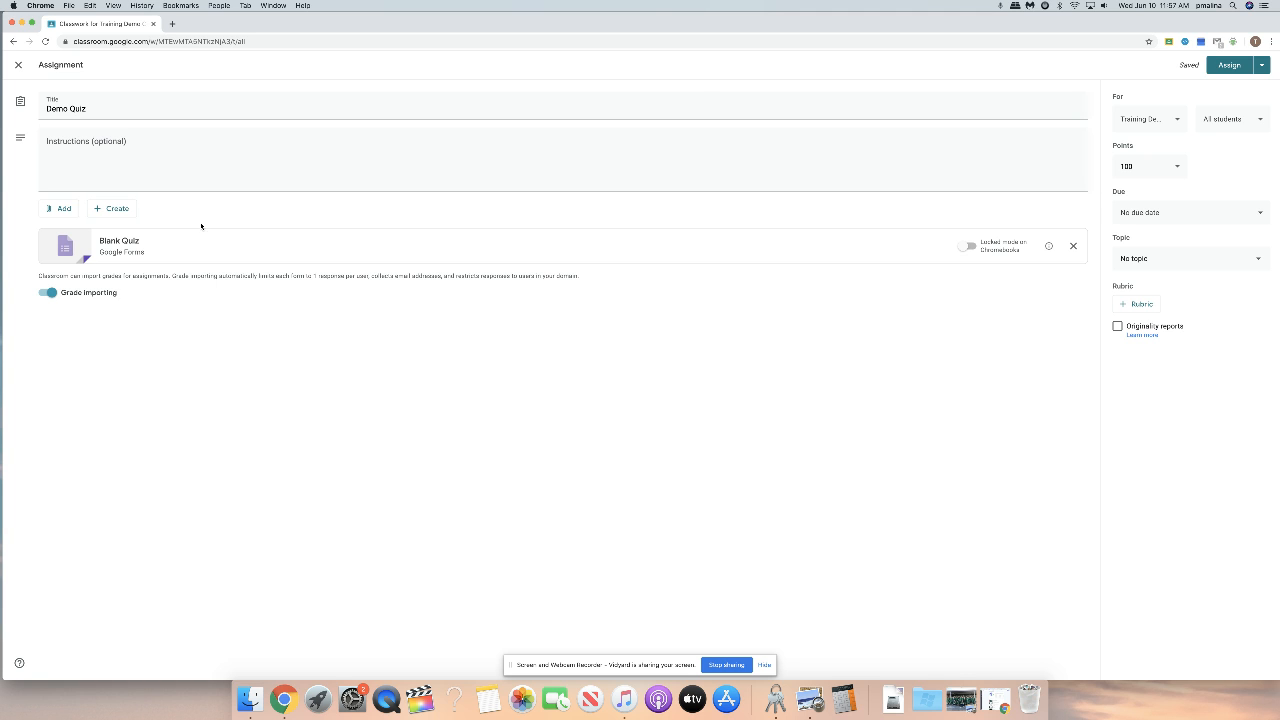
- Open the attached Blank Quiz form, decline the quiz tour, and change the form's title to "Demo Quiz"
left_click(111, 243)
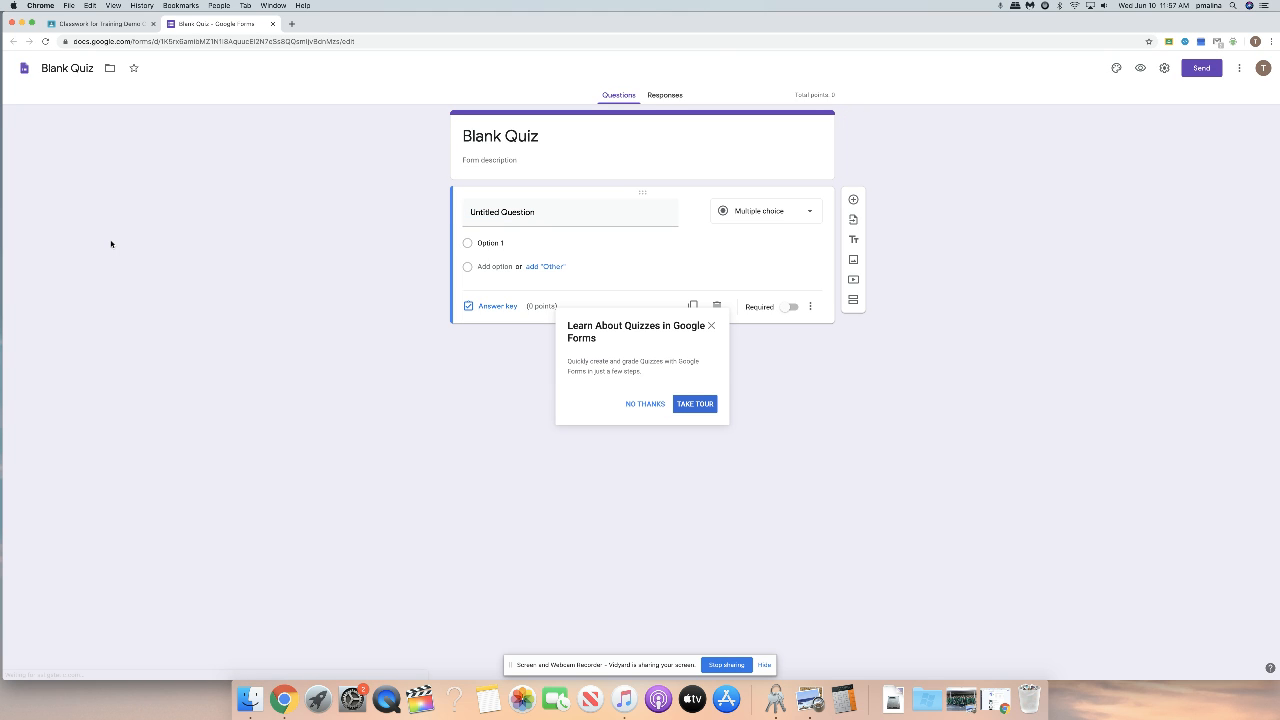
left_click(650, 404)
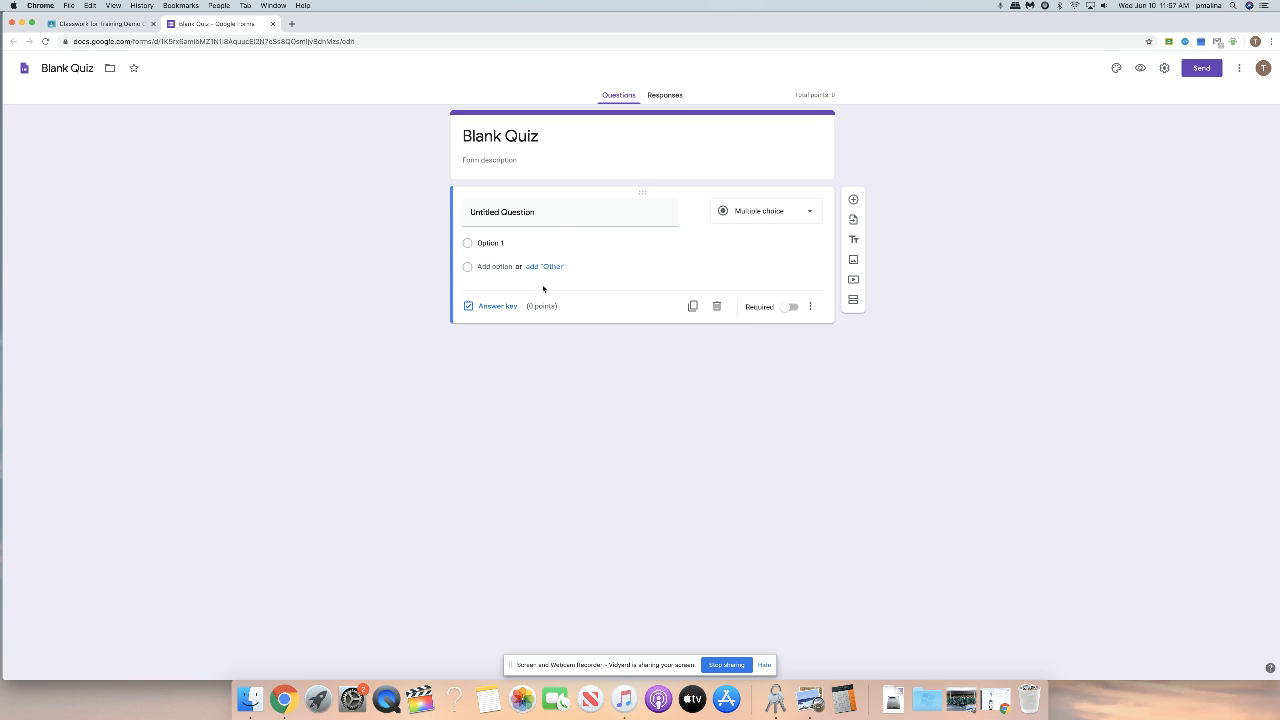
left_click(540, 136)
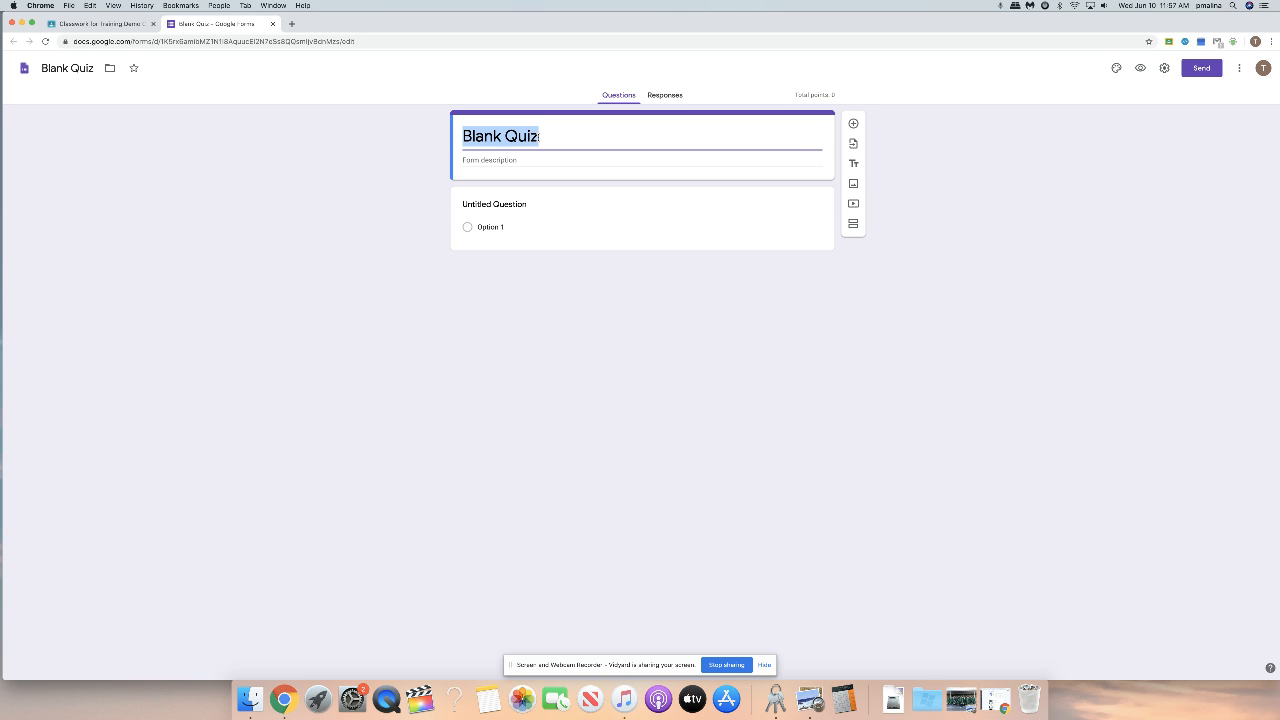
type("Dem")
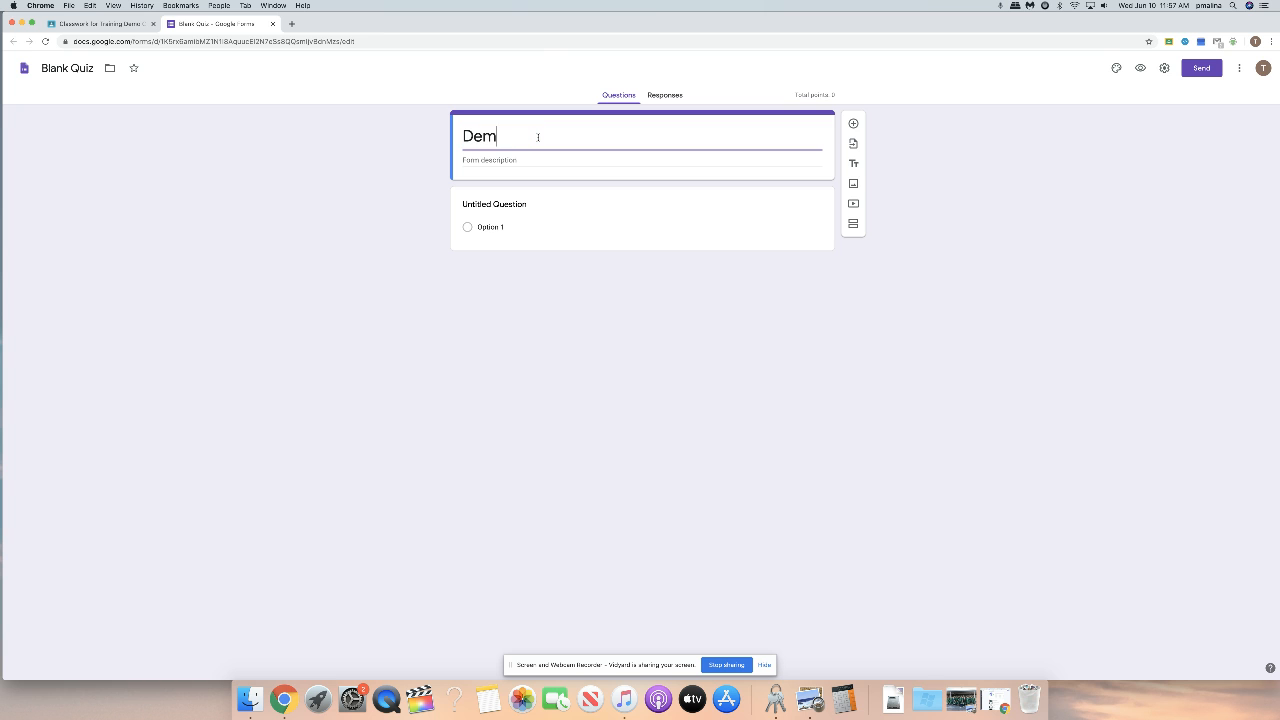
type("o Quiz")
- Set the first question to "Is it raining outside" and add all suggested answers: Yes, No and Maybe
left_click(514, 207)
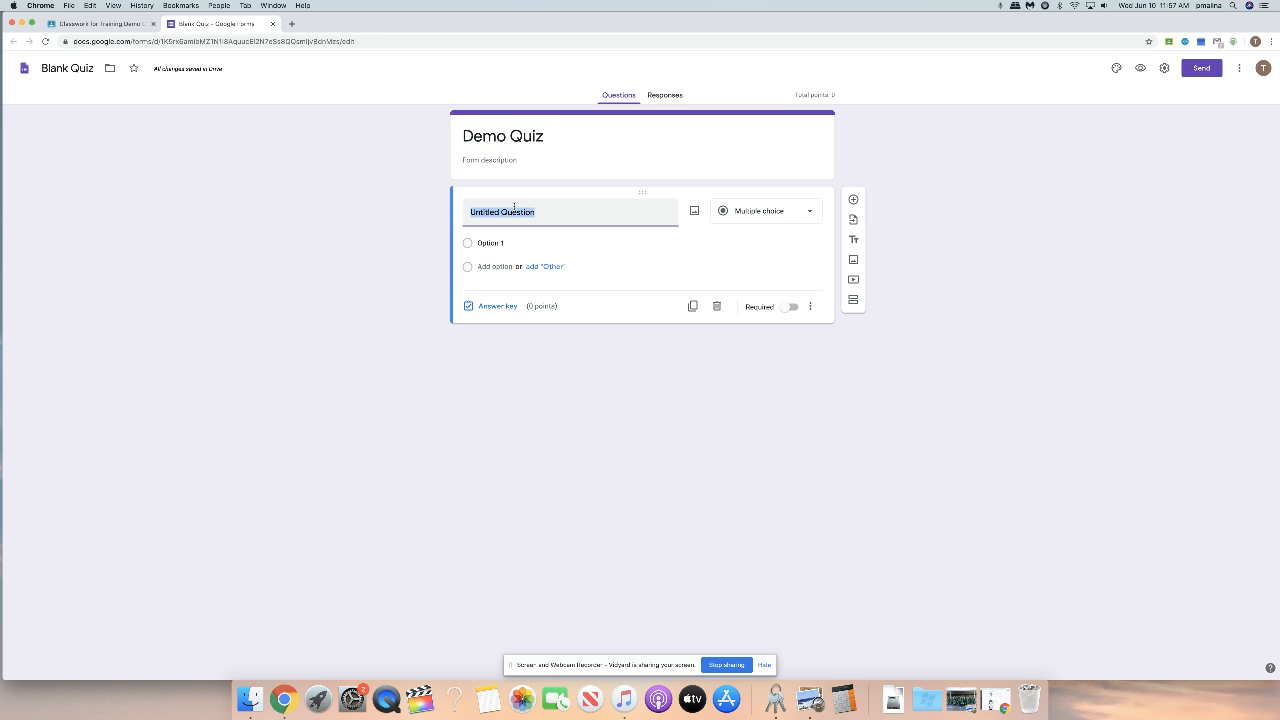
type("Is it raining outside")
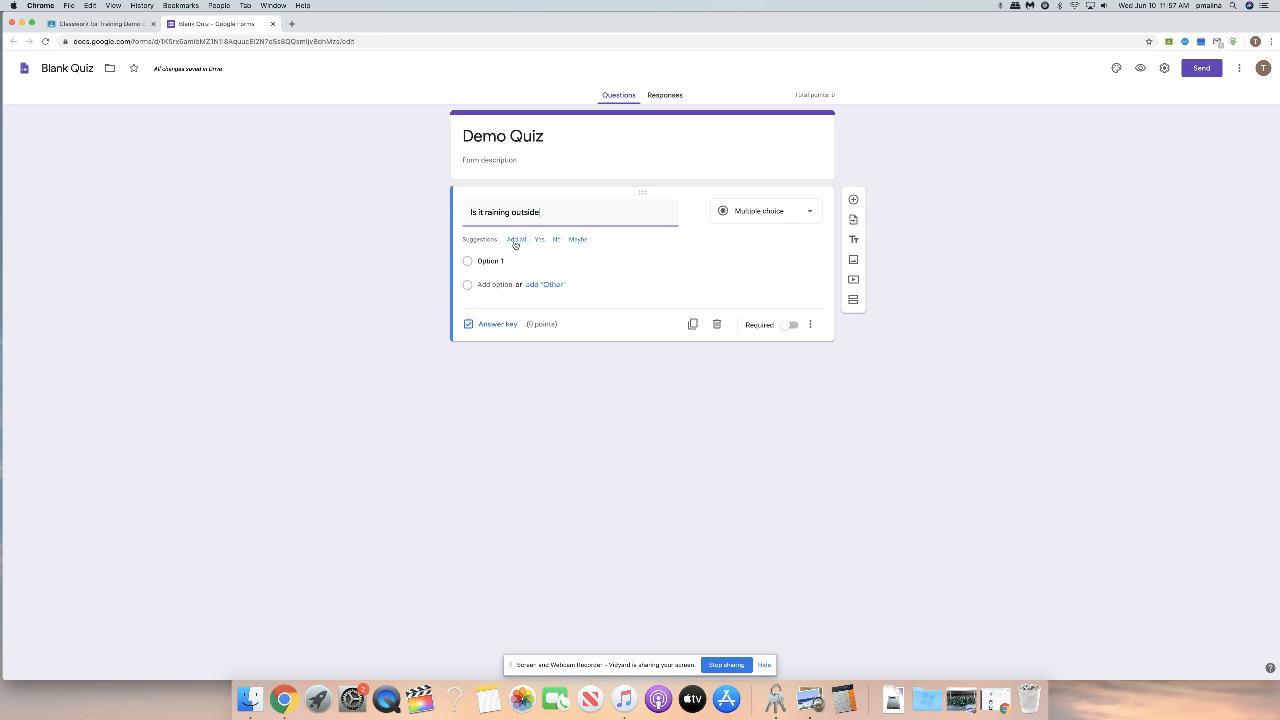
left_click(515, 242)
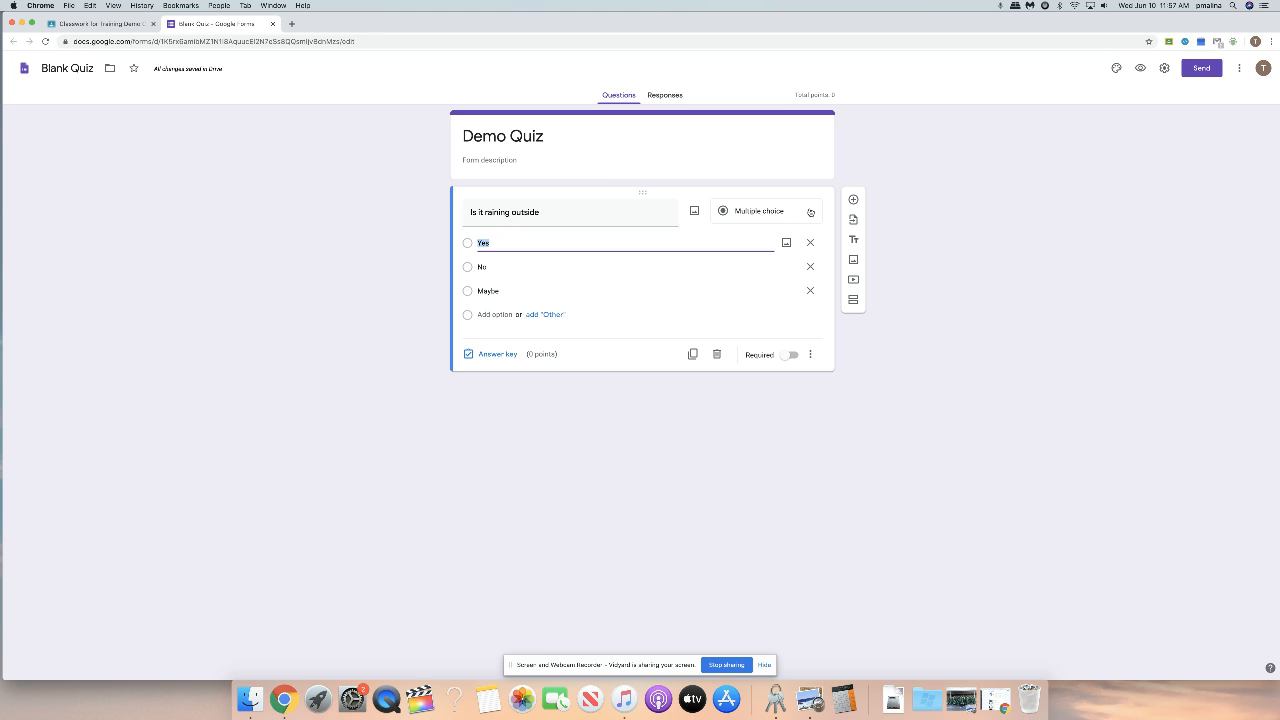
left_click(810, 212)
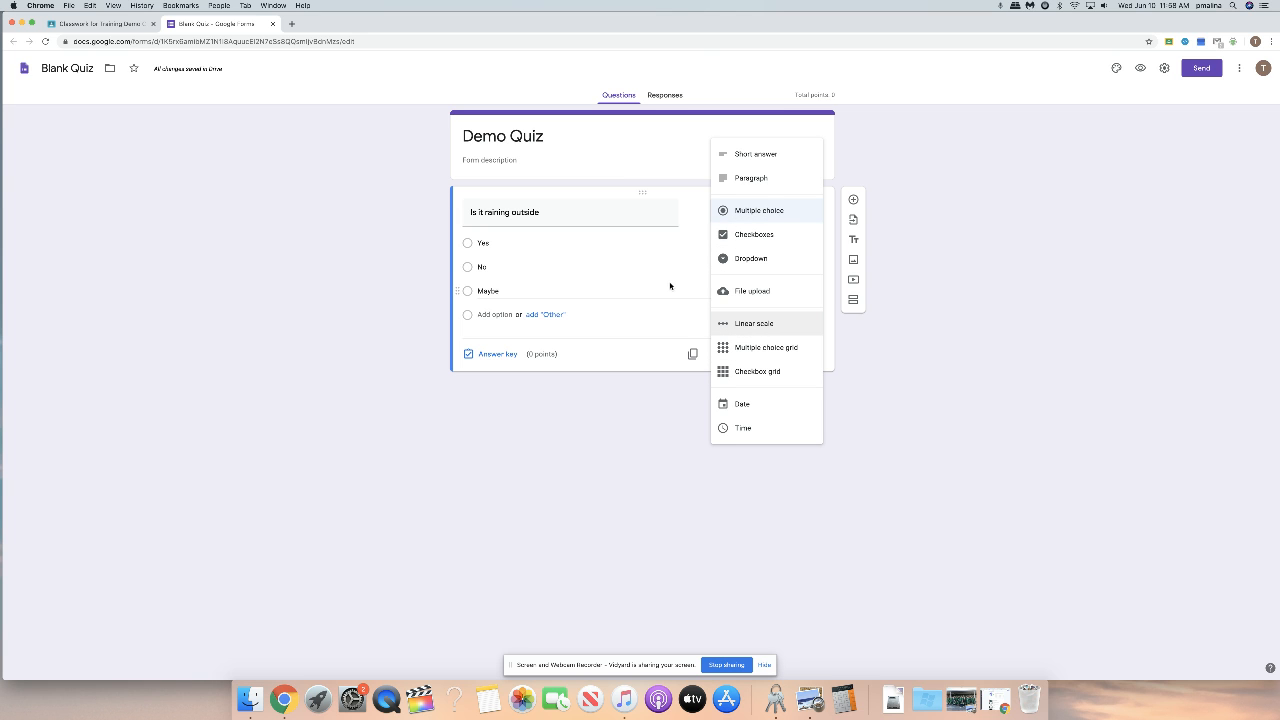
left_click(675, 213)
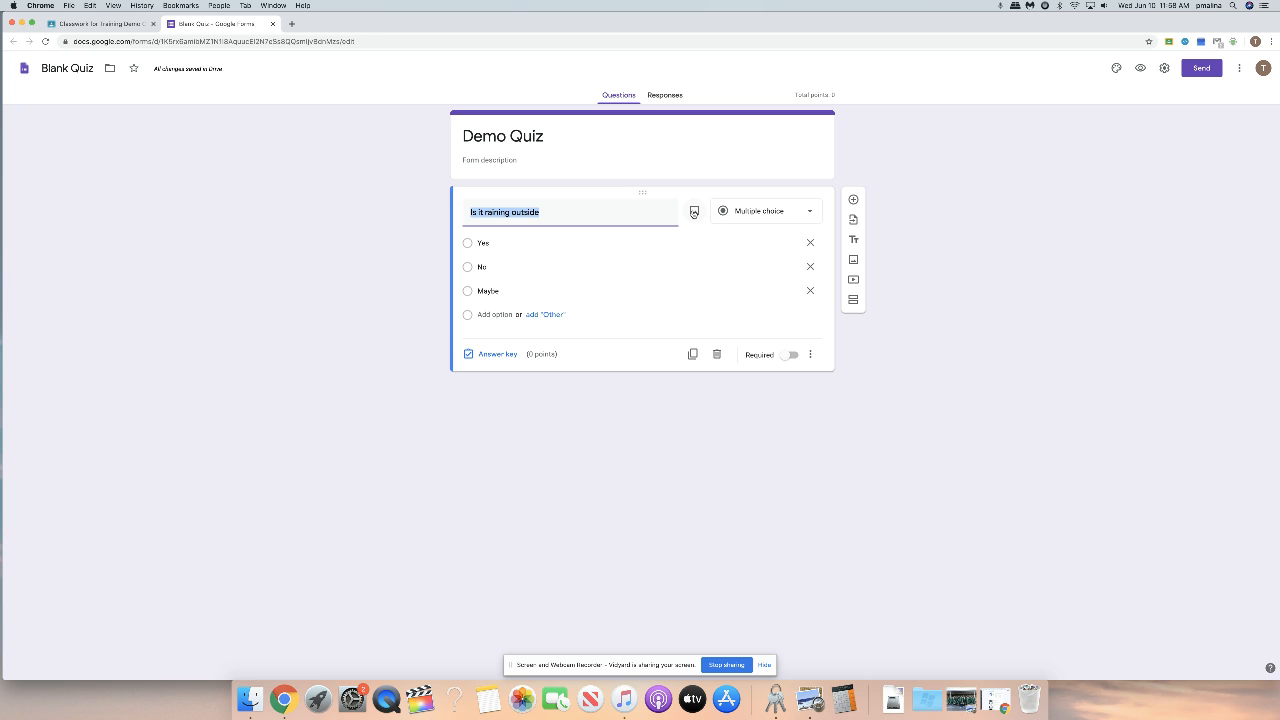
- Insert the first picture from a Google image search for "rain" into the raining question
left_click(694, 213)
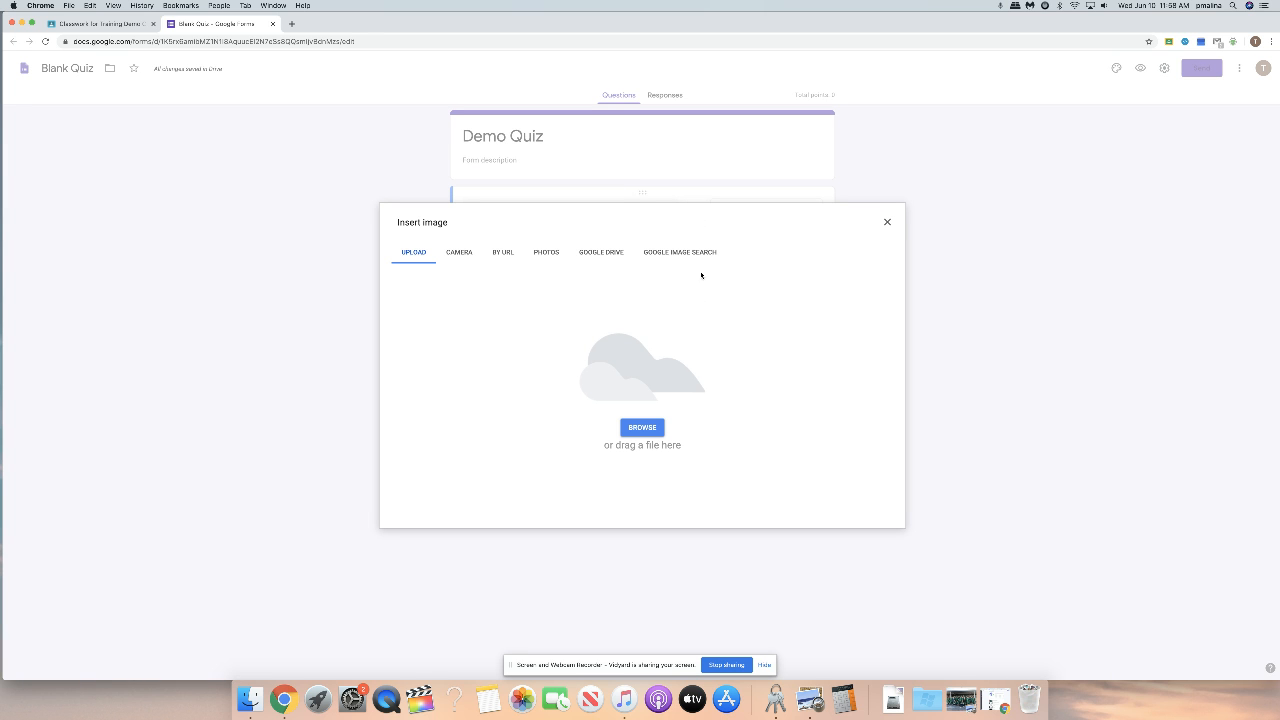
left_click(691, 252)
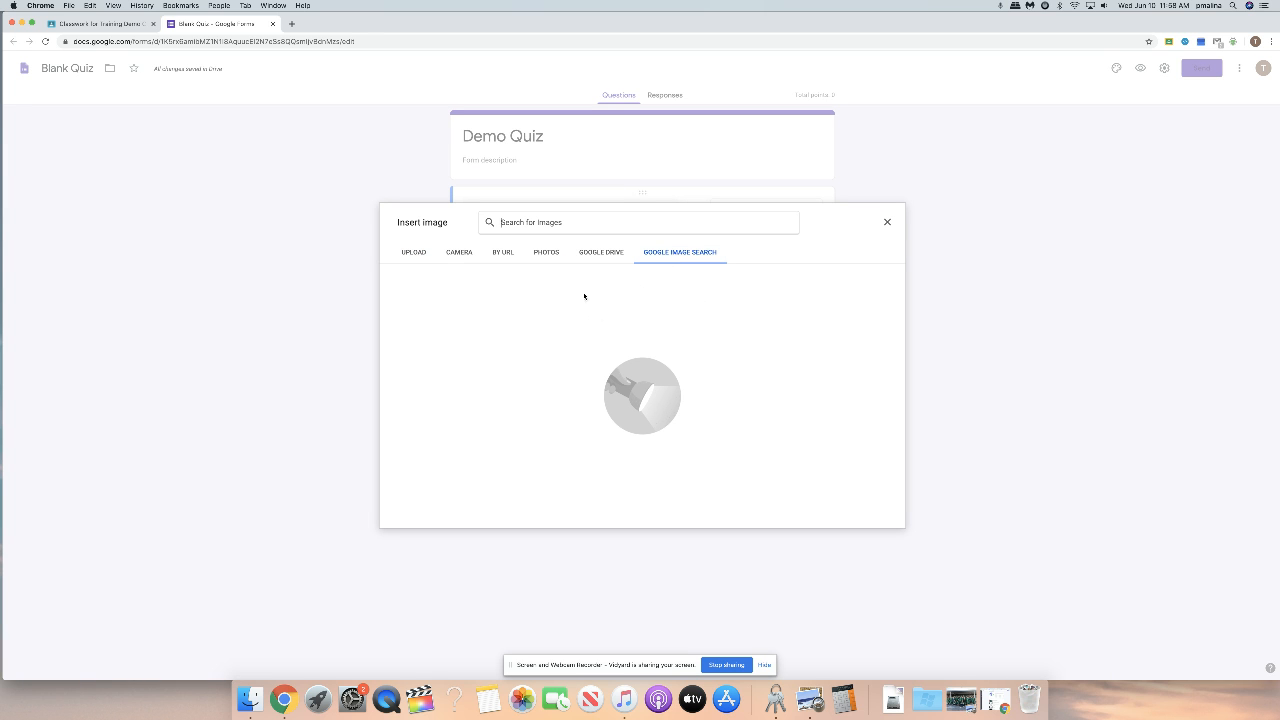
type("rain")
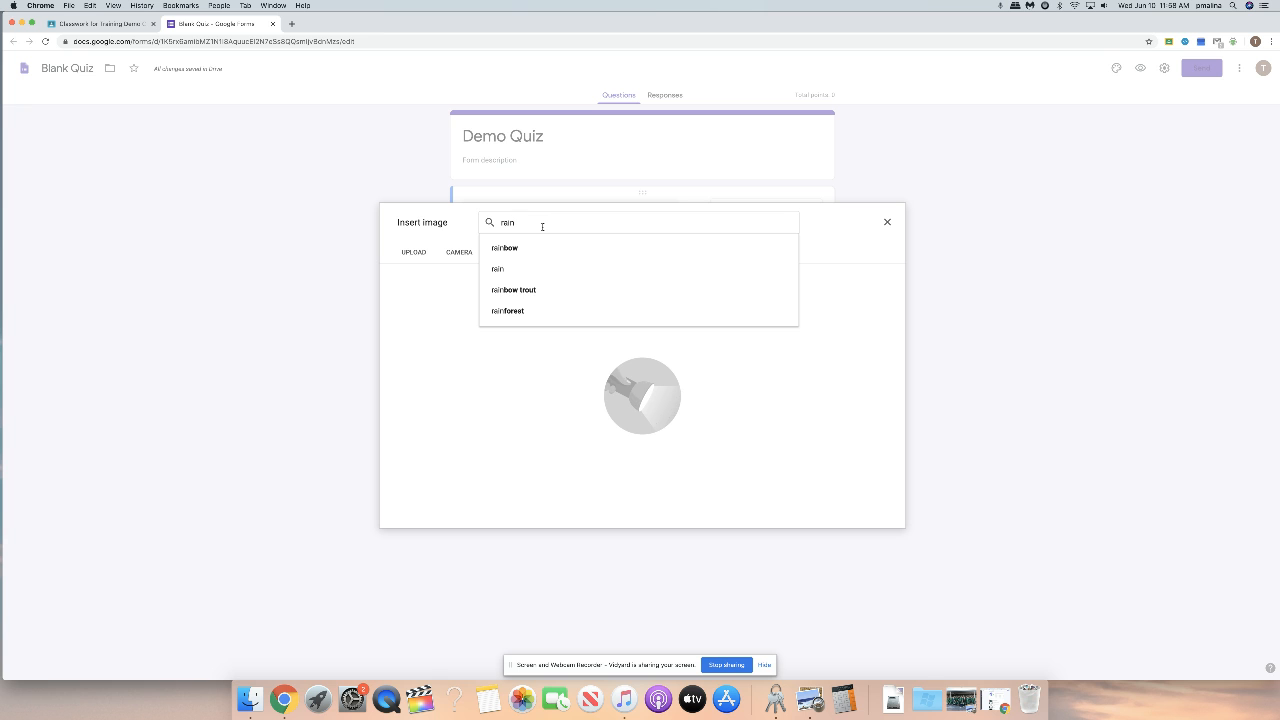
key("Return")
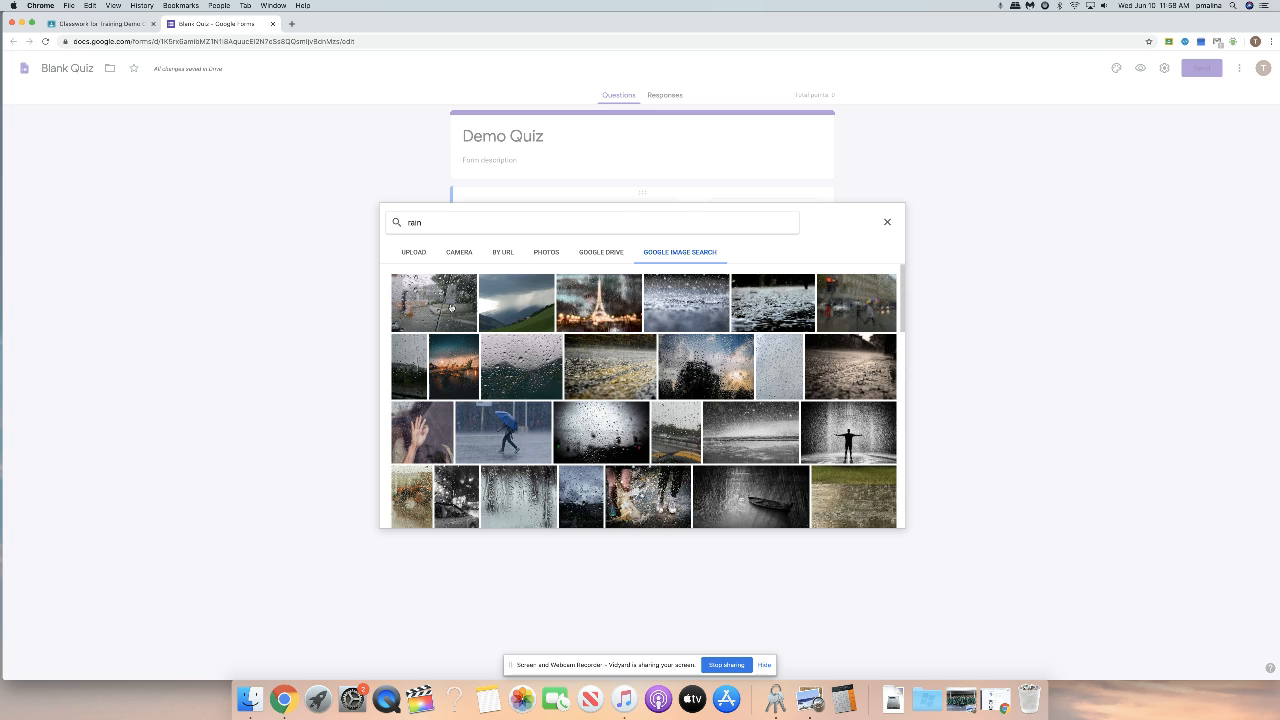
left_click(451, 308)
left_click(878, 518)
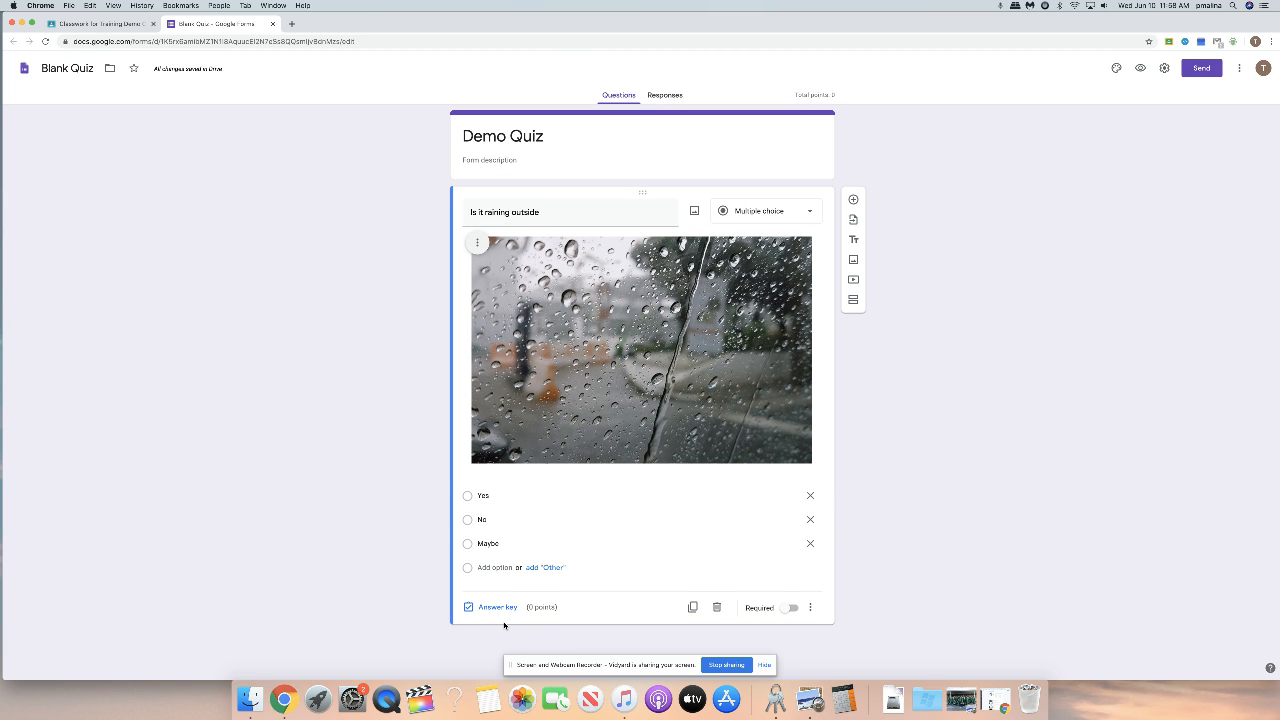
- In the raining question's answer key, mark Yes as the correct answer and set it to 2 points
left_click(494, 607)
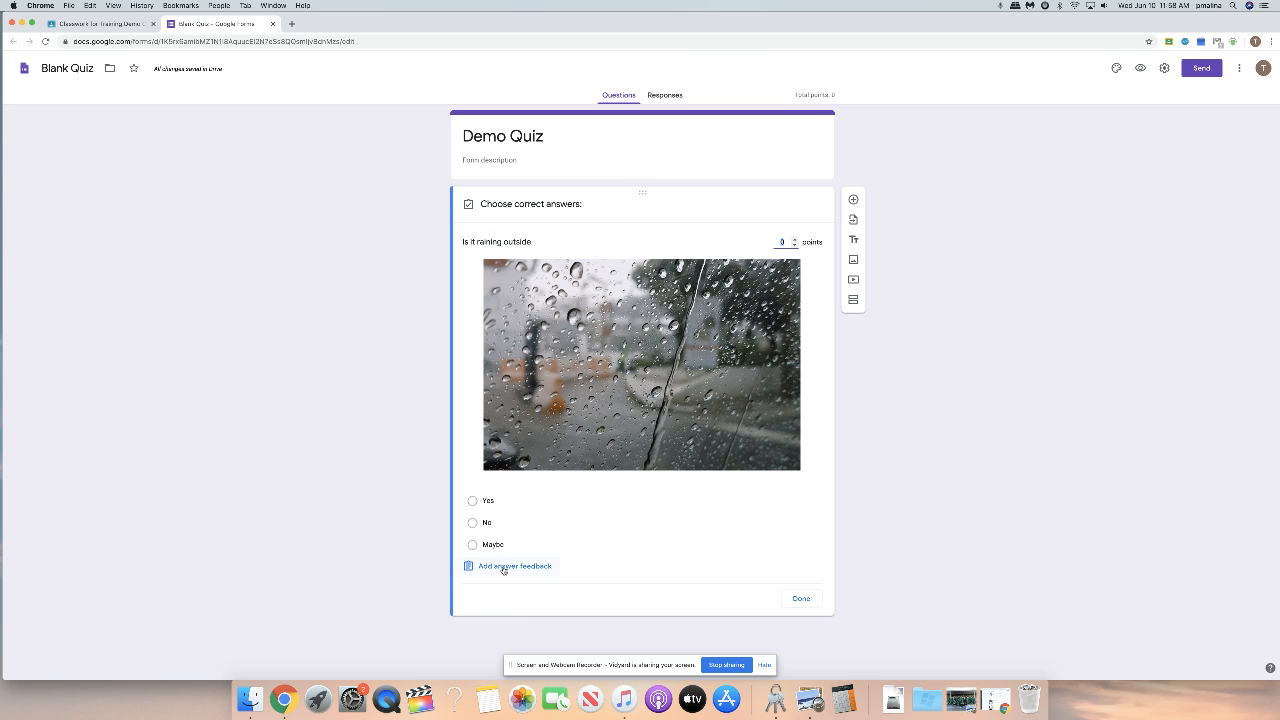
left_click(473, 502)
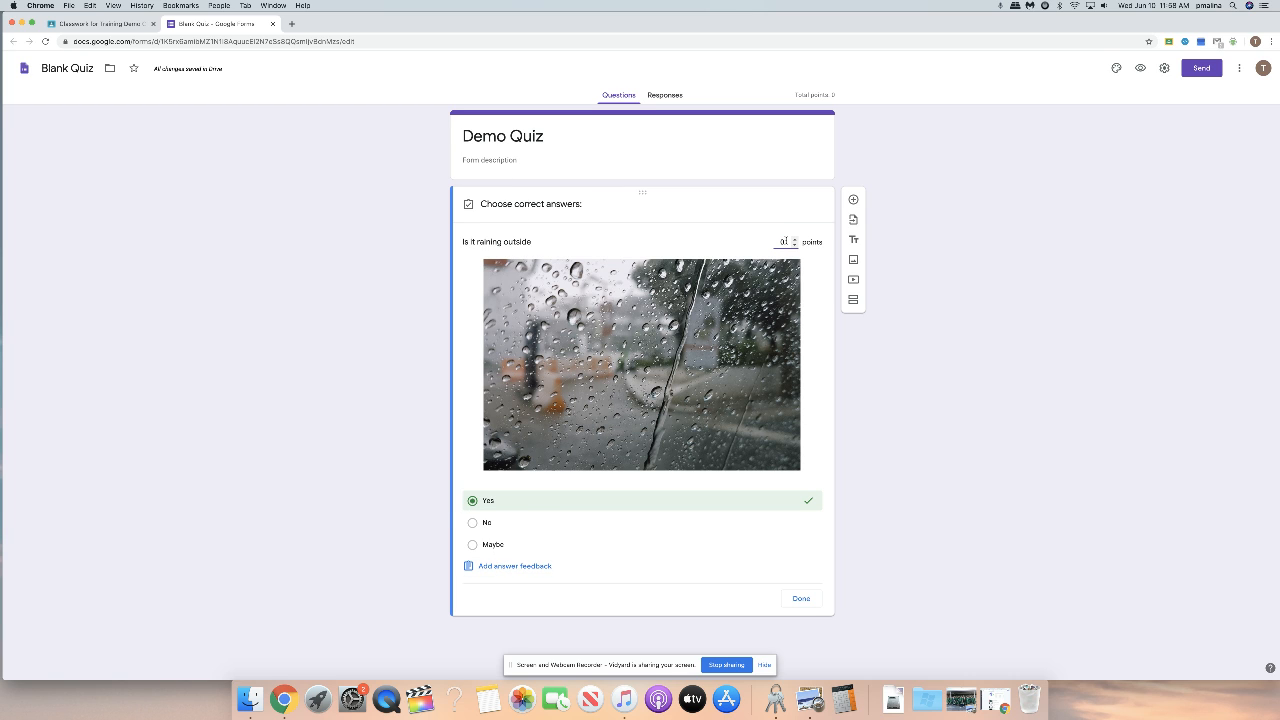
double_click(785, 241)
type("5")
- View the answer feedback options for the raining question without adding any, and finish its answer key
left_click(534, 567)
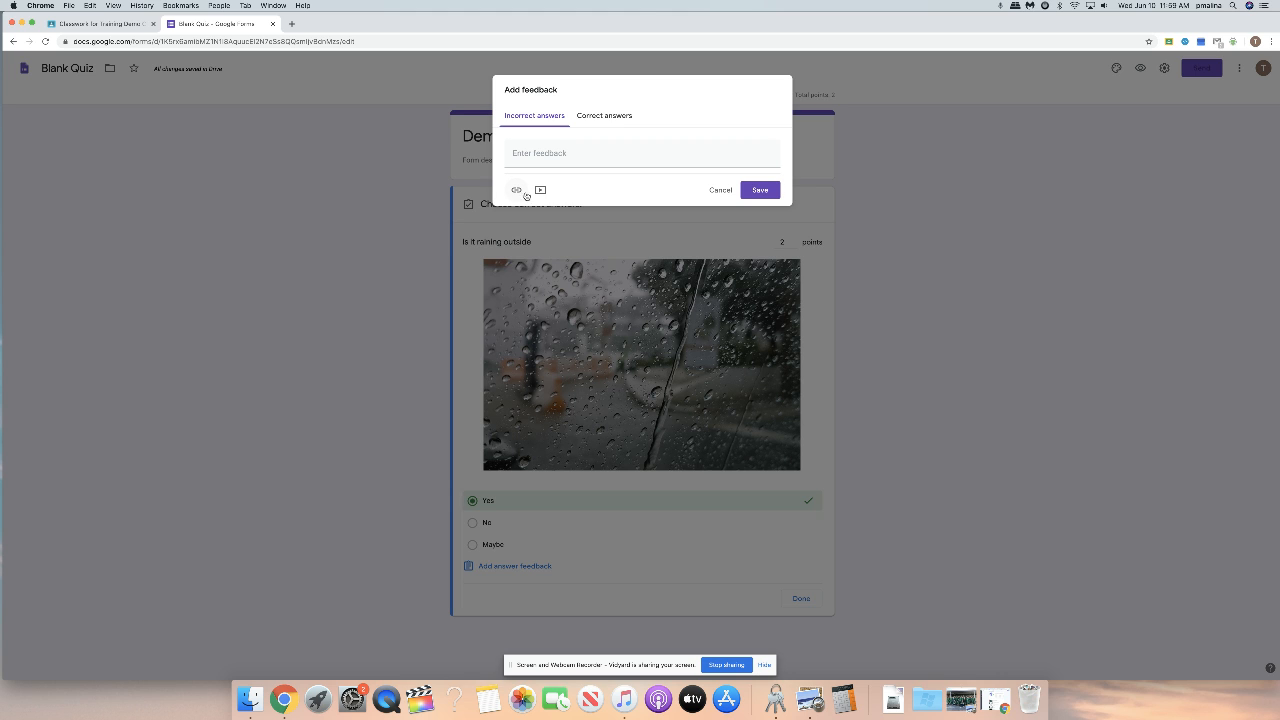
left_click(719, 191)
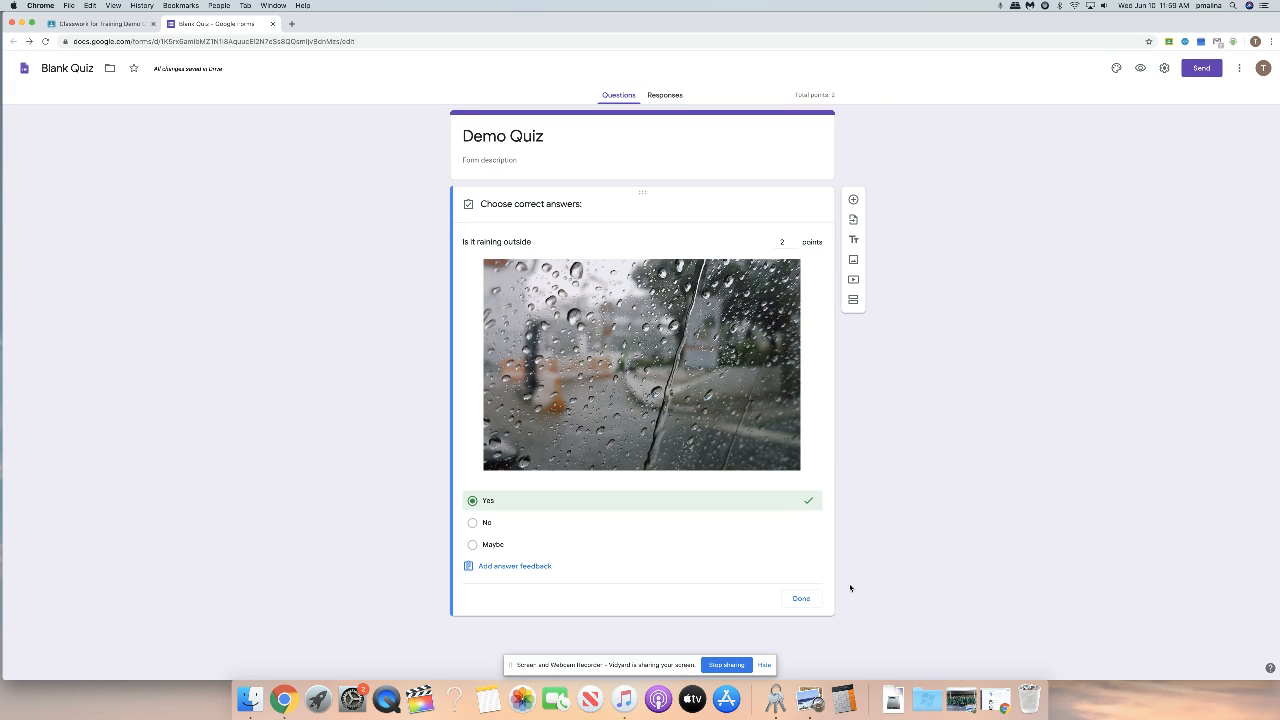
left_click(802, 599)
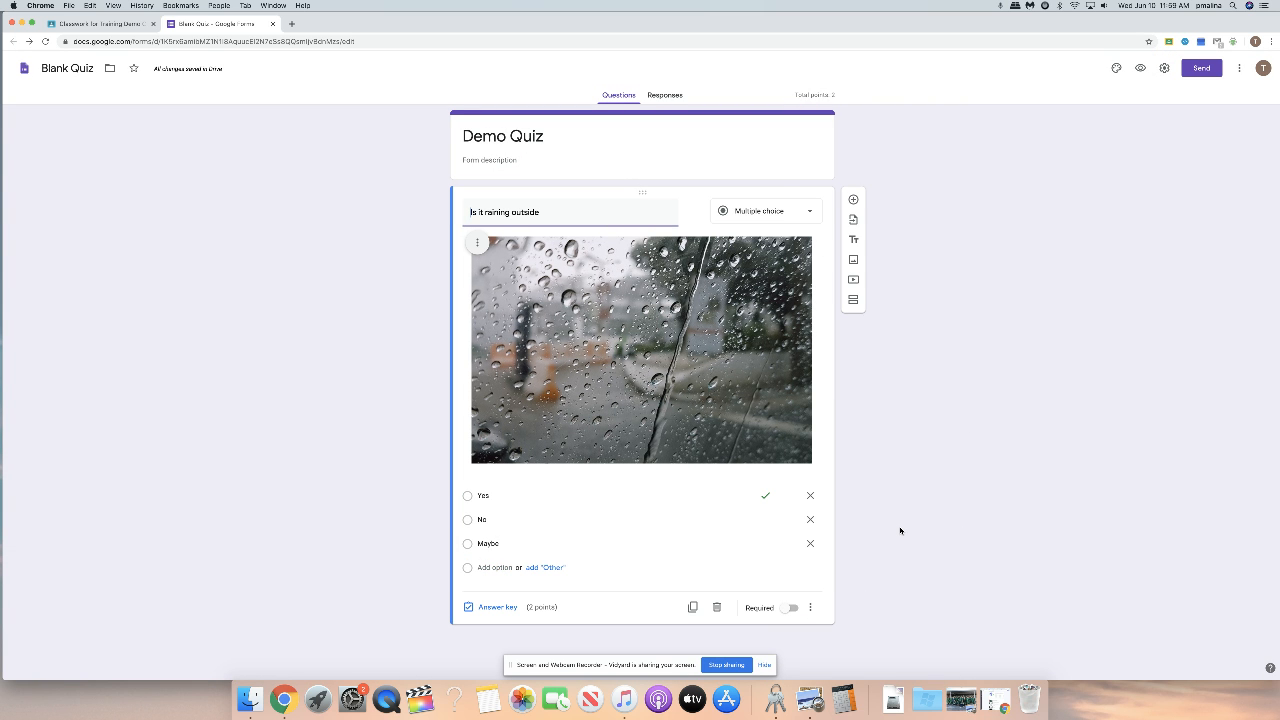
- Add a second multiple-choice question "Is it snowing today?" with the suggested answers Yes and No
left_click(854, 201)
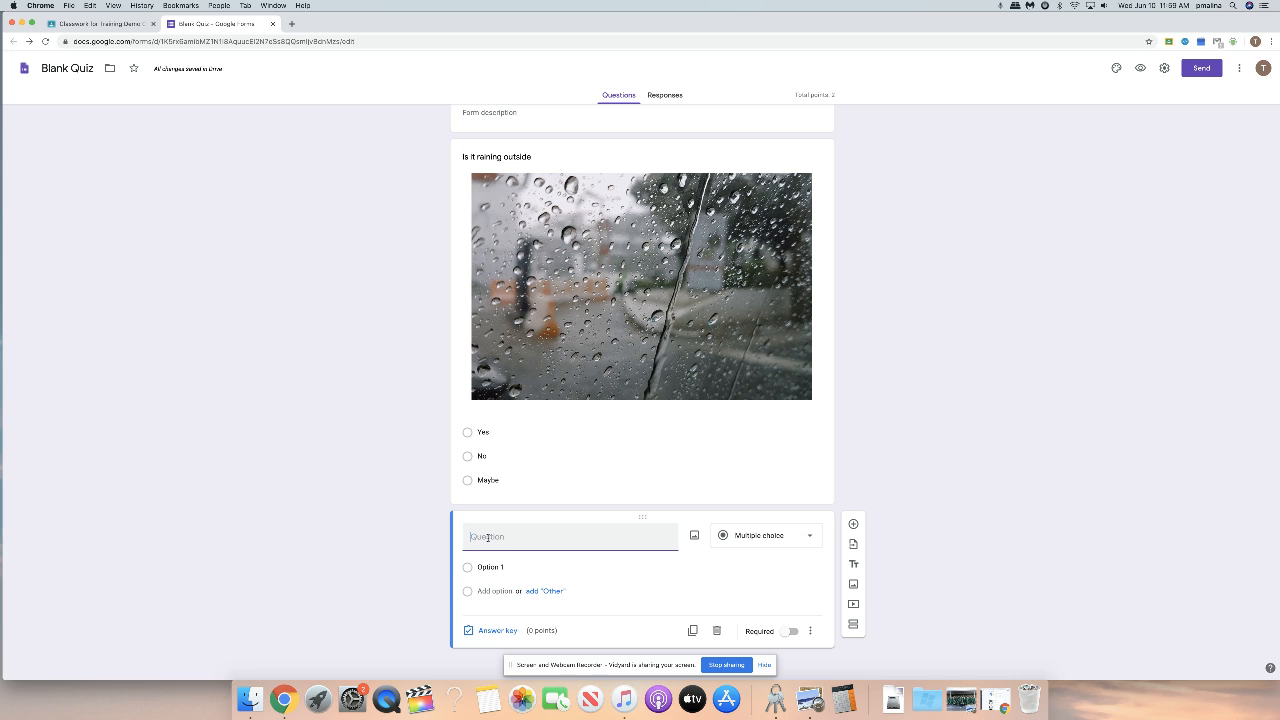
type("Is it snowing")
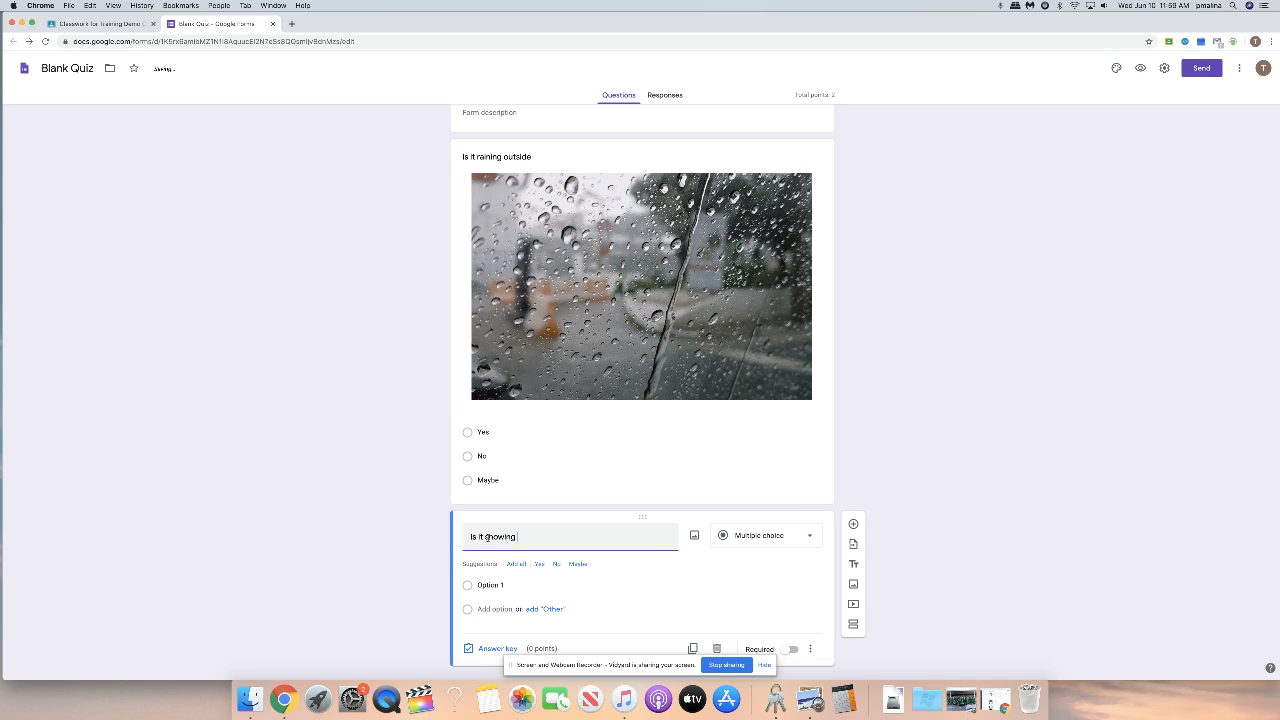
type(" today?")
left_click(539, 565)
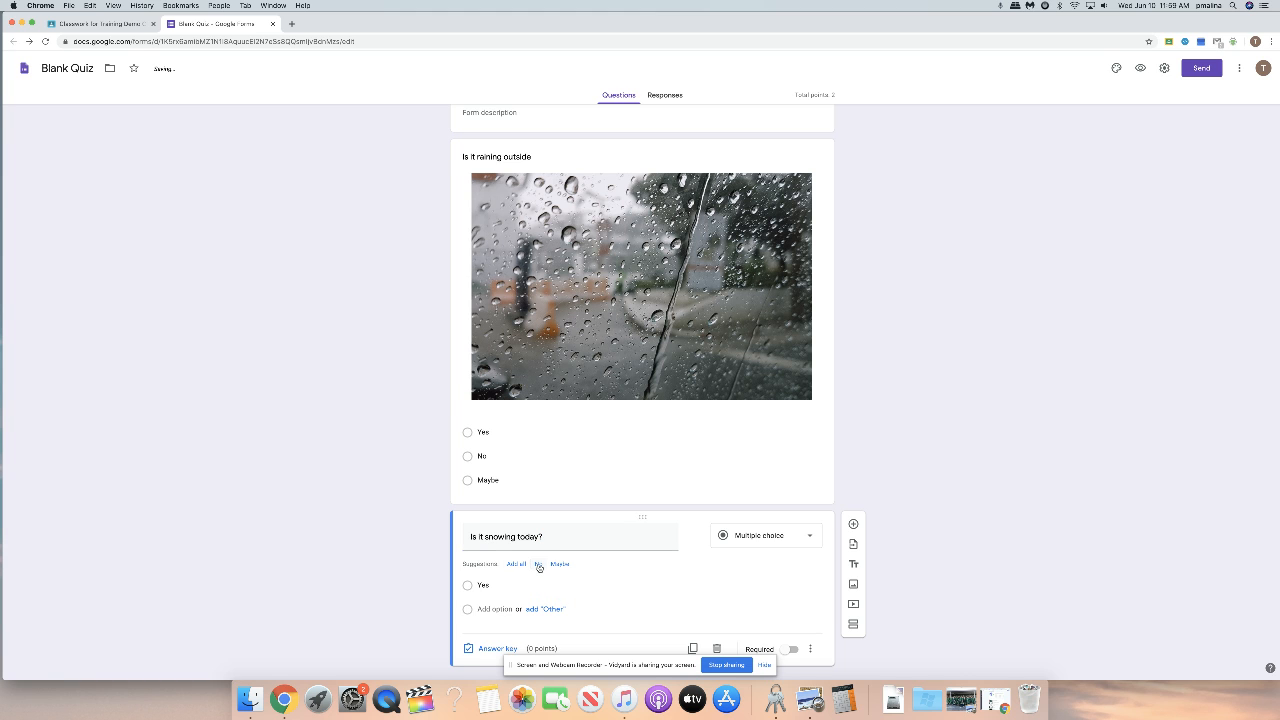
left_click(539, 565)
- Mark No as the snowing question's correct answer worth 3 points, and make the question required
scroll(626, 612, "down", 1)
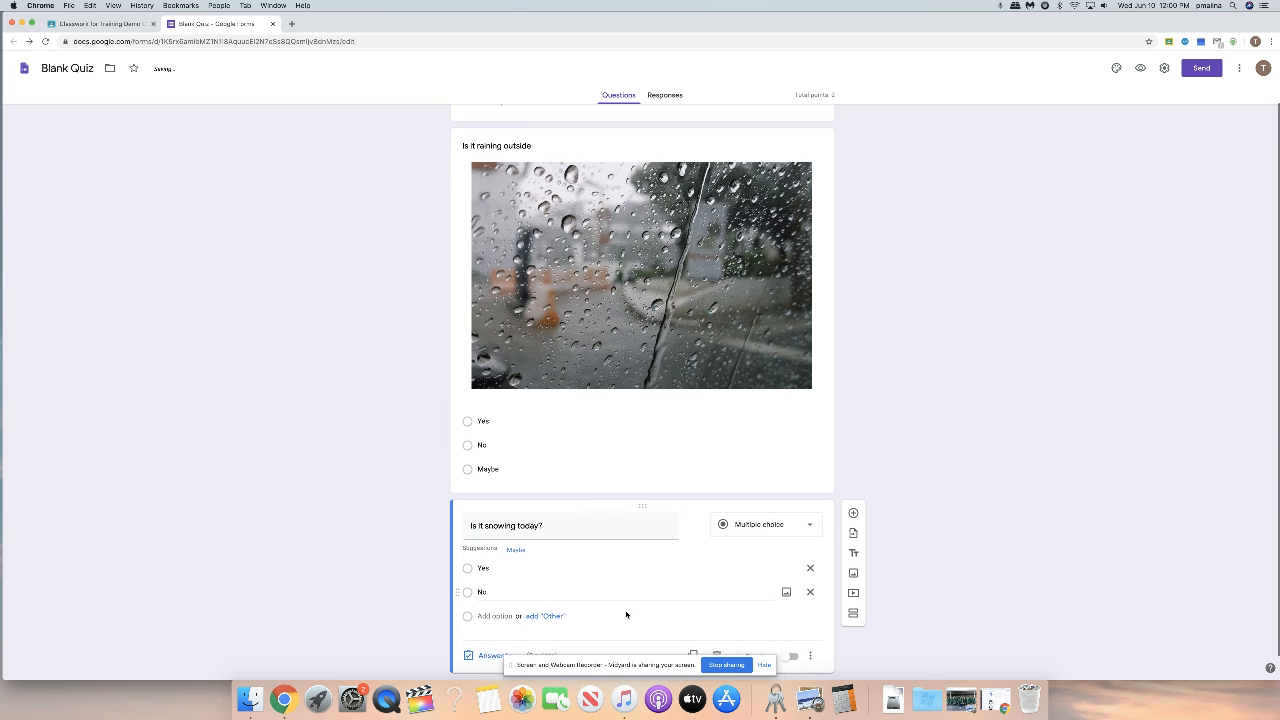
left_click(497, 630)
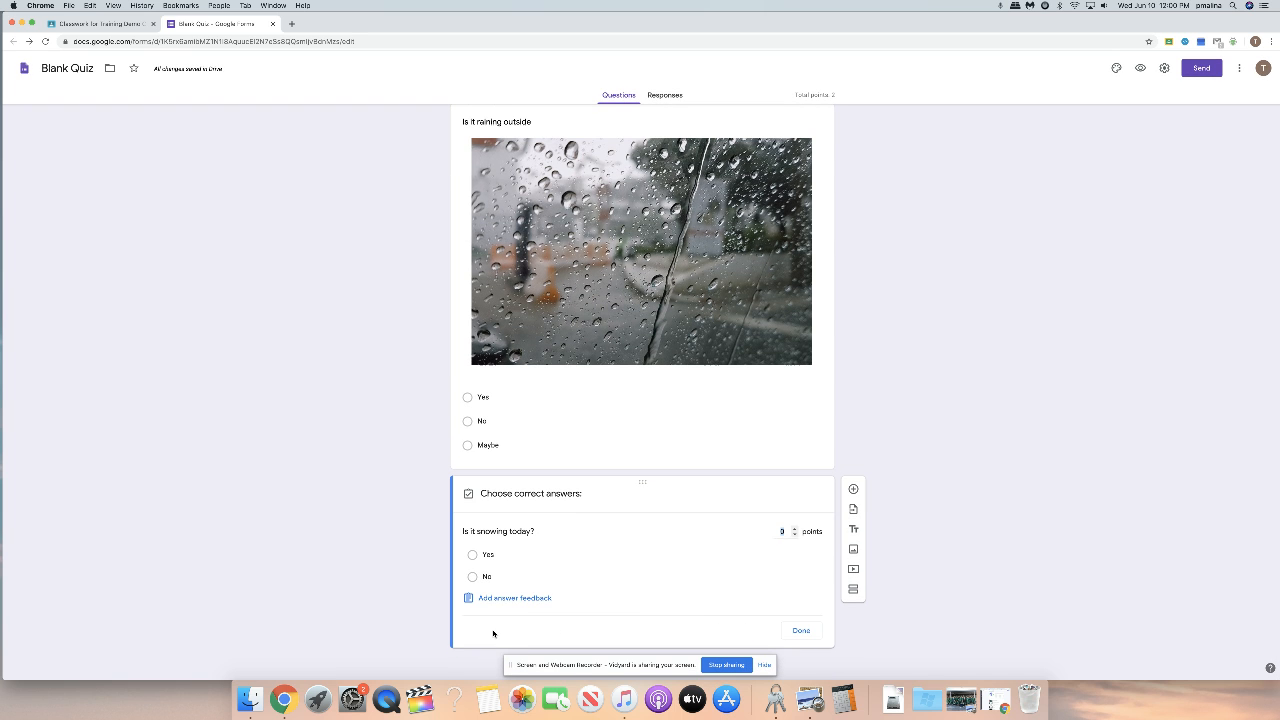
left_click(485, 576)
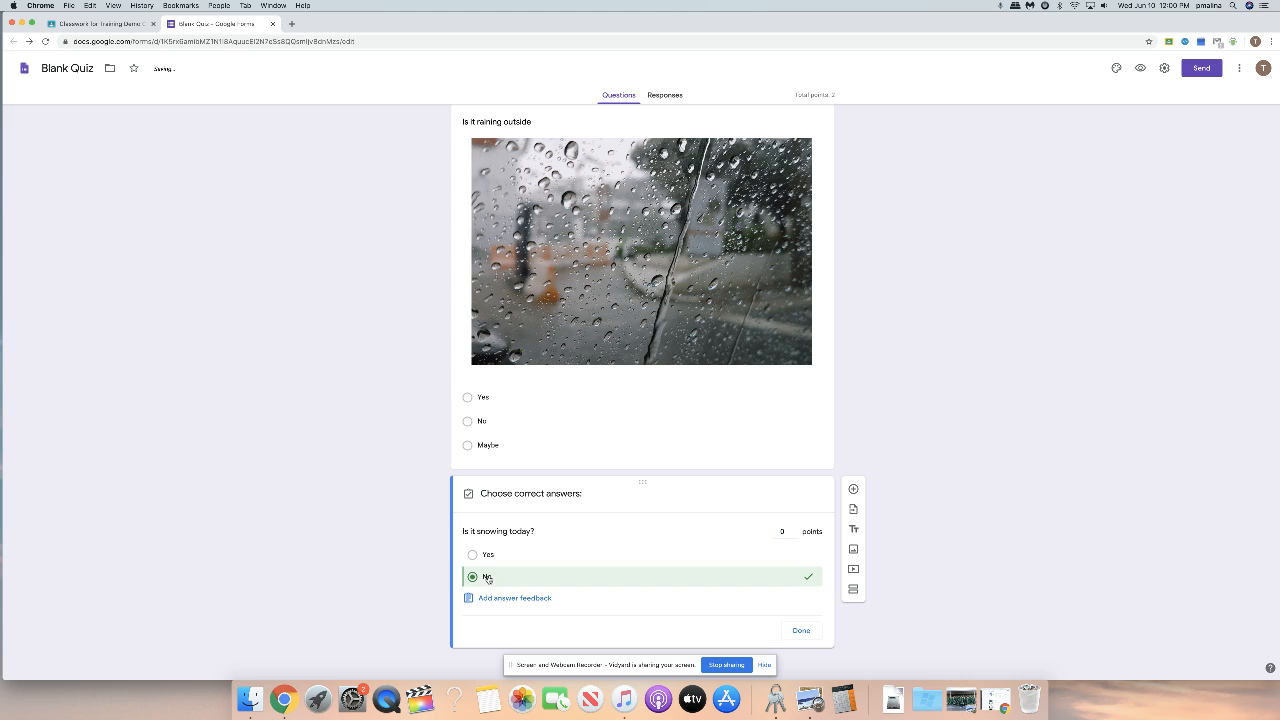
double_click(774, 530)
type("5")
left_click(801, 630)
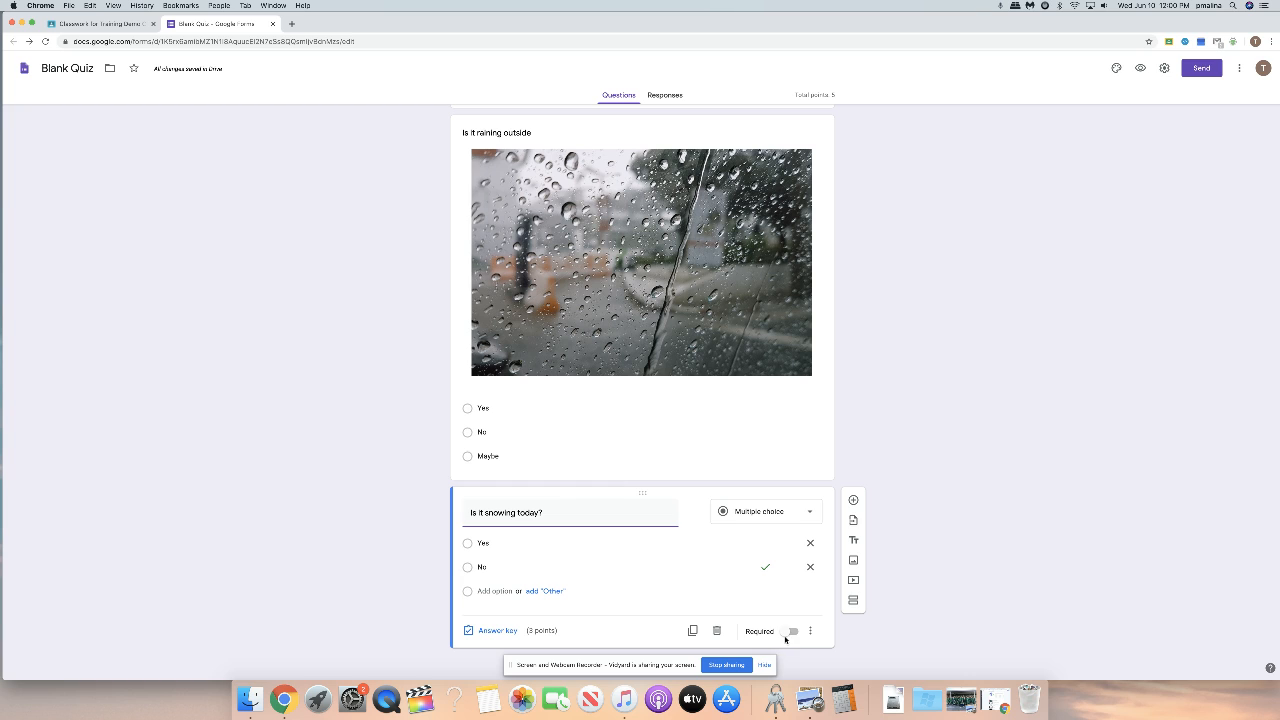
left_click(792, 632)
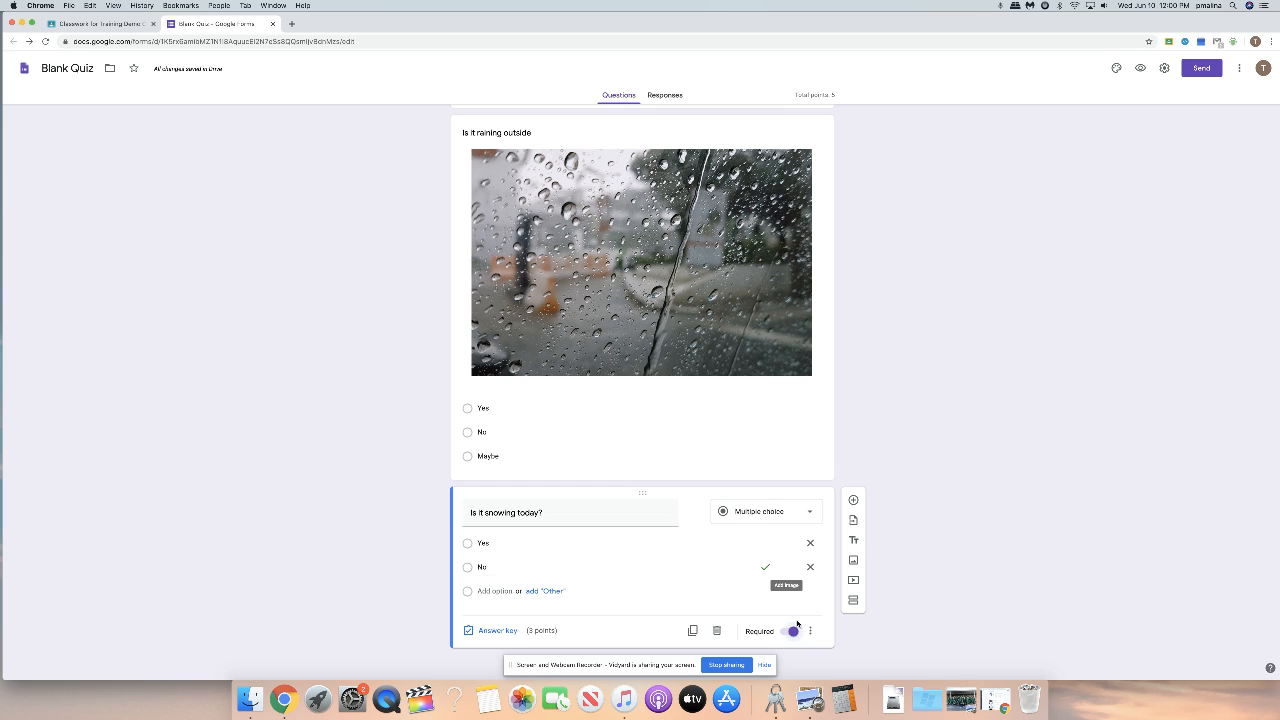
- Make the "Is it raining outside" question required
left_click(767, 452)
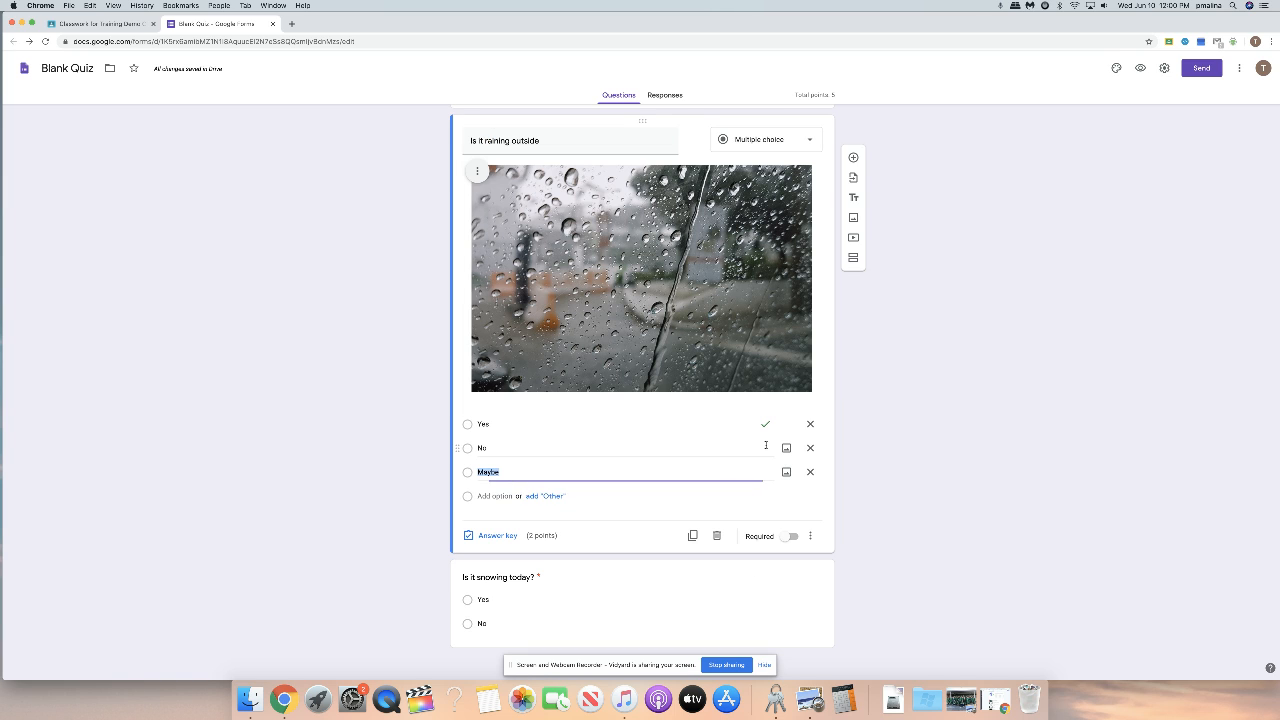
left_click(792, 536)
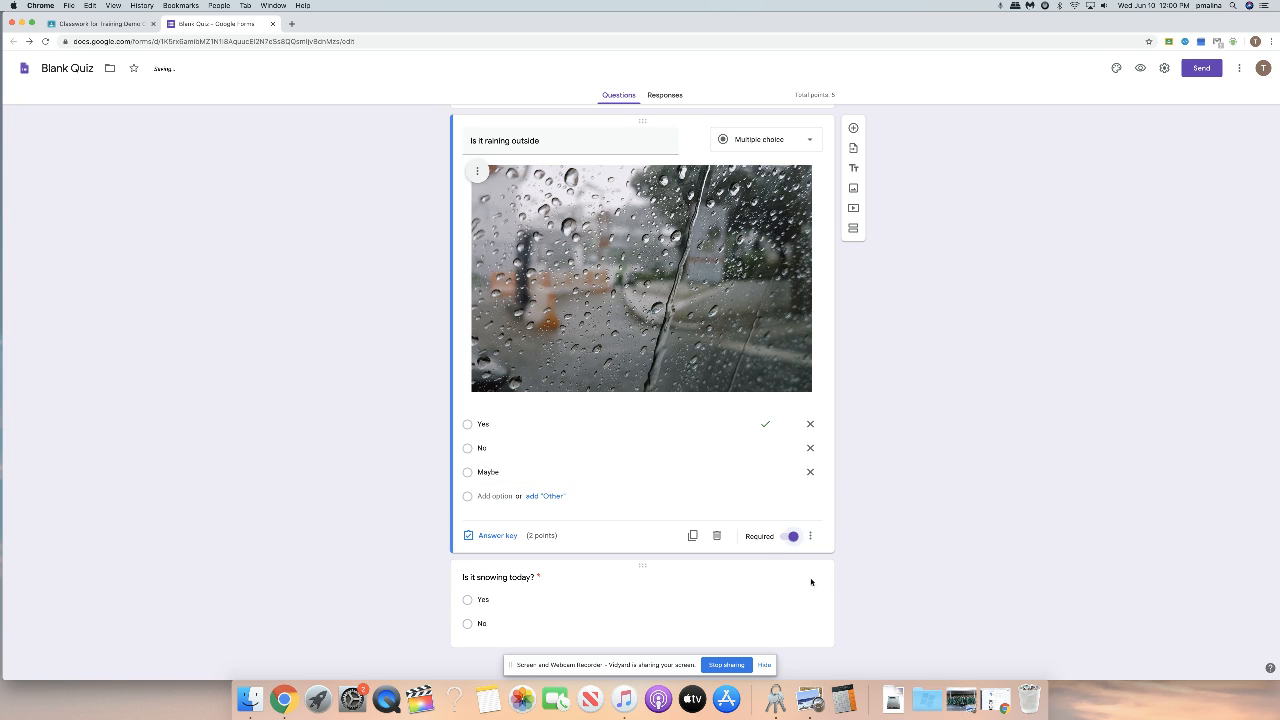
- Turn on shuffled option order for the "Is it snowing today?" question and duplicate that question
left_click(810, 583)
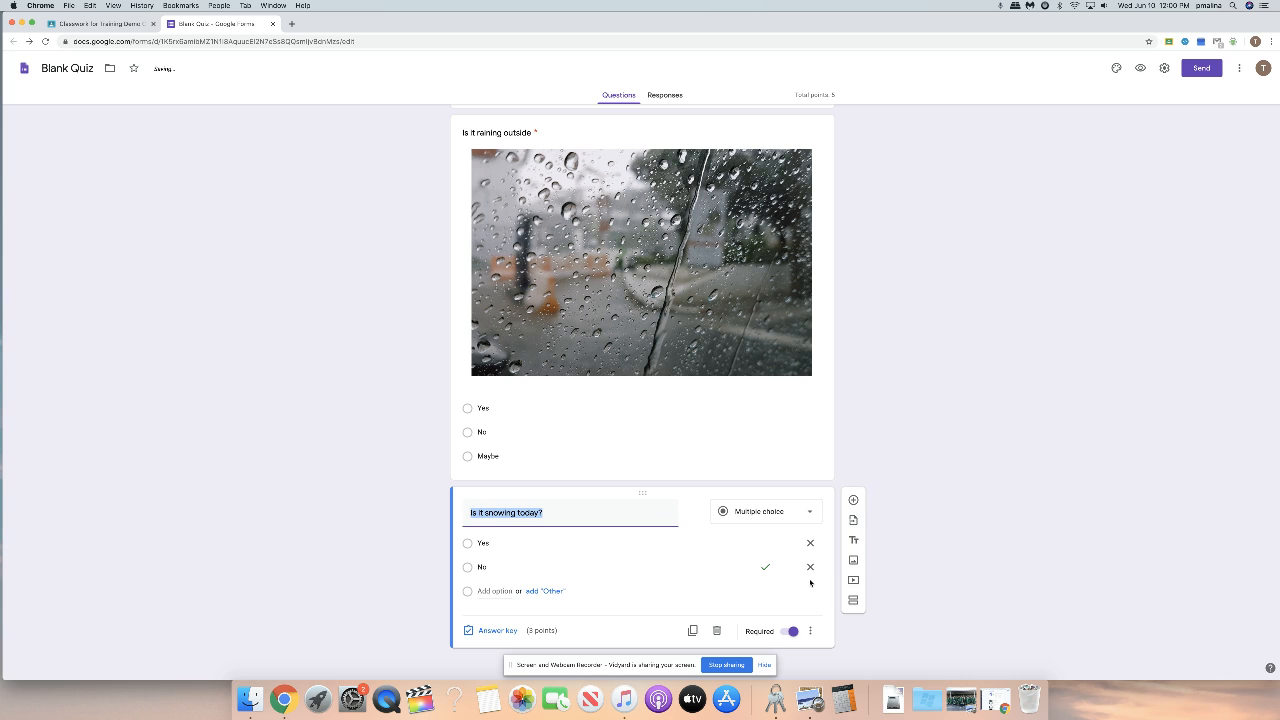
left_click(810, 631)
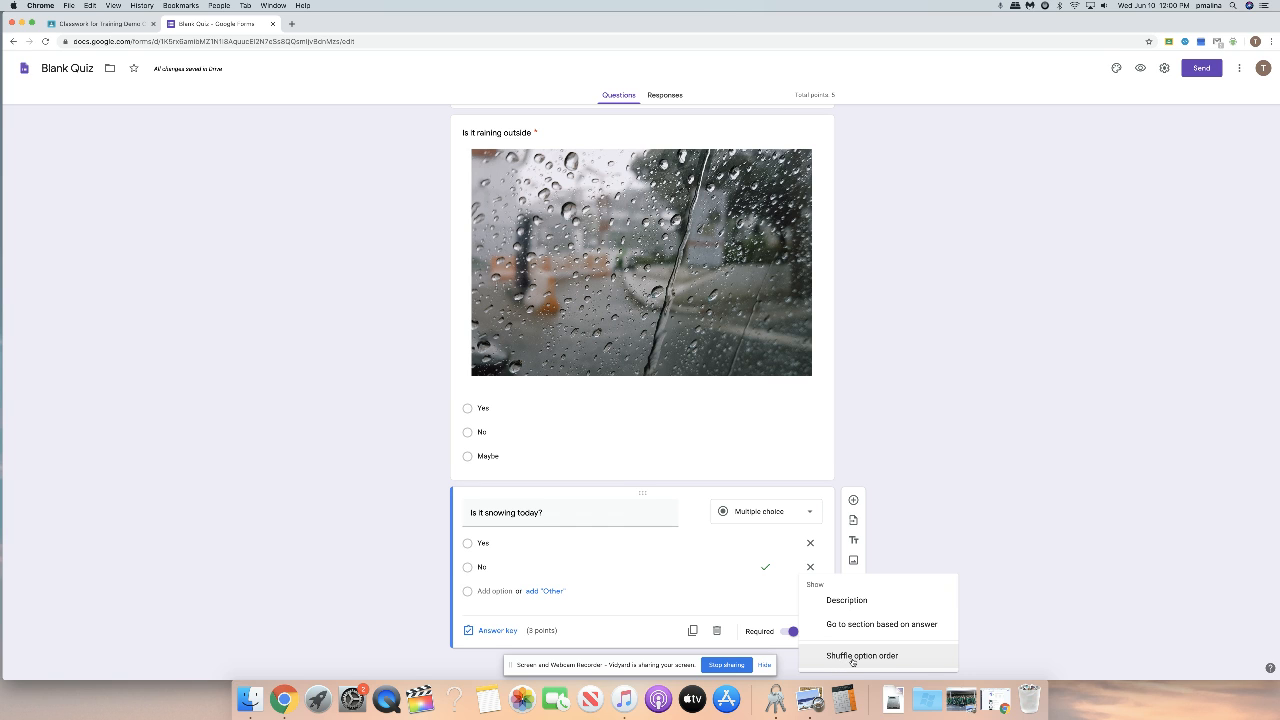
left_click(852, 657)
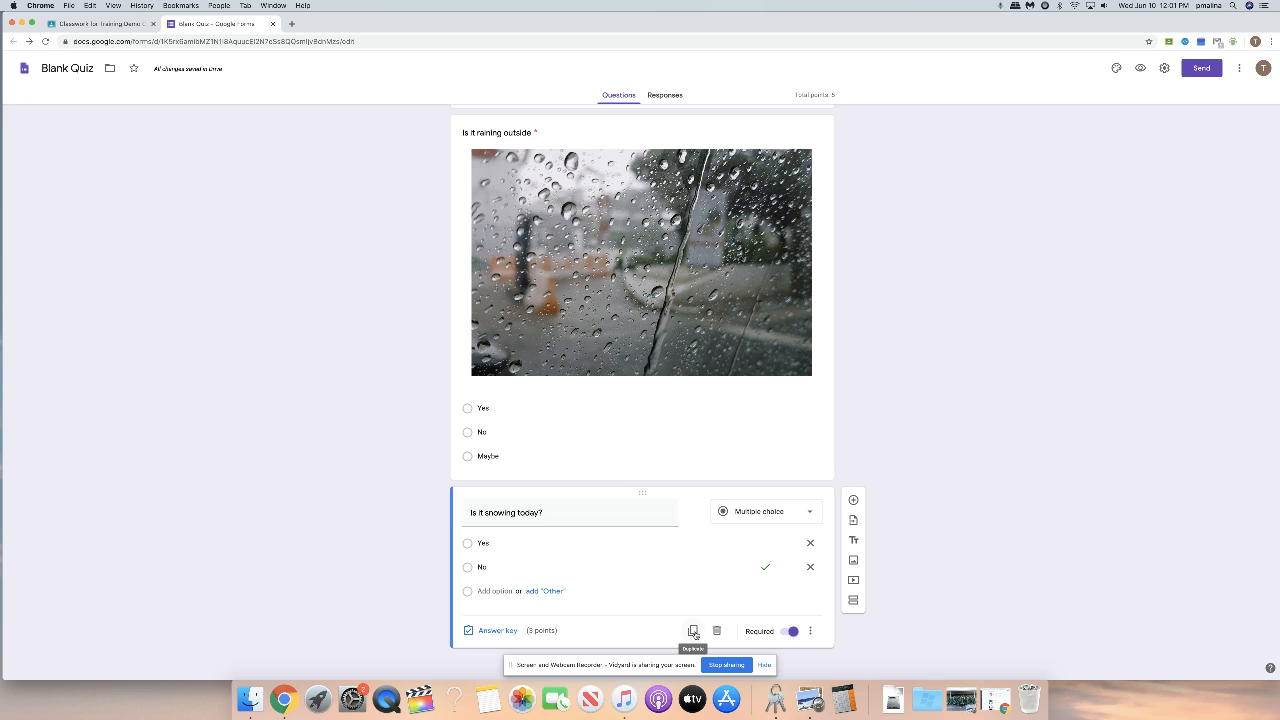
left_click(693, 631)
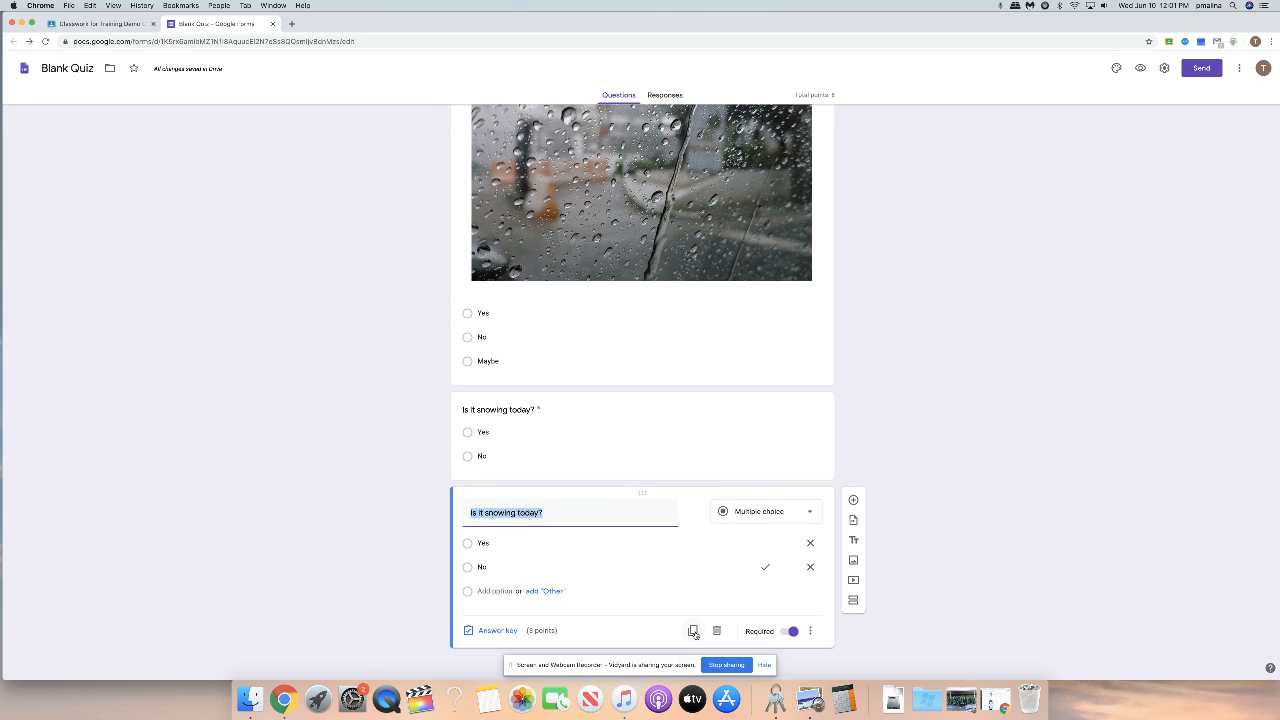
- Add an "Other" answer to the duplicated snowing question and remove that answer again
left_click(550, 591)
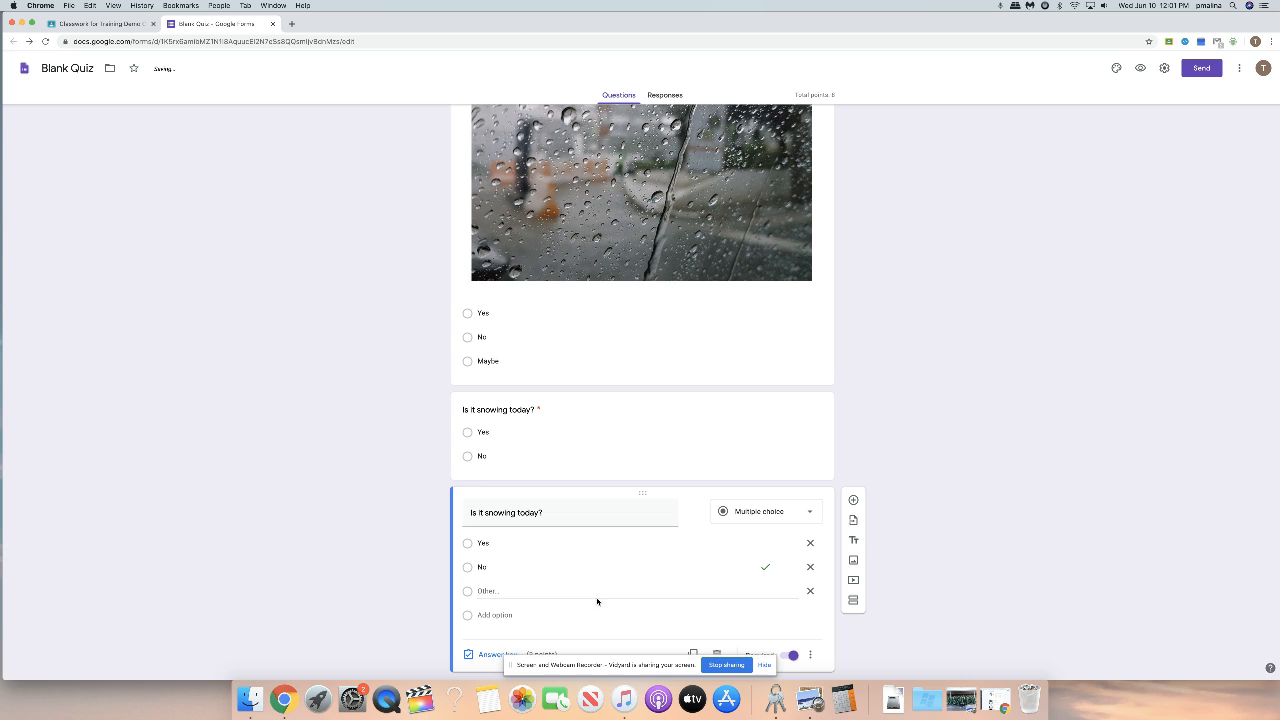
double_click(487, 592)
left_click(501, 593)
left_click(809, 593)
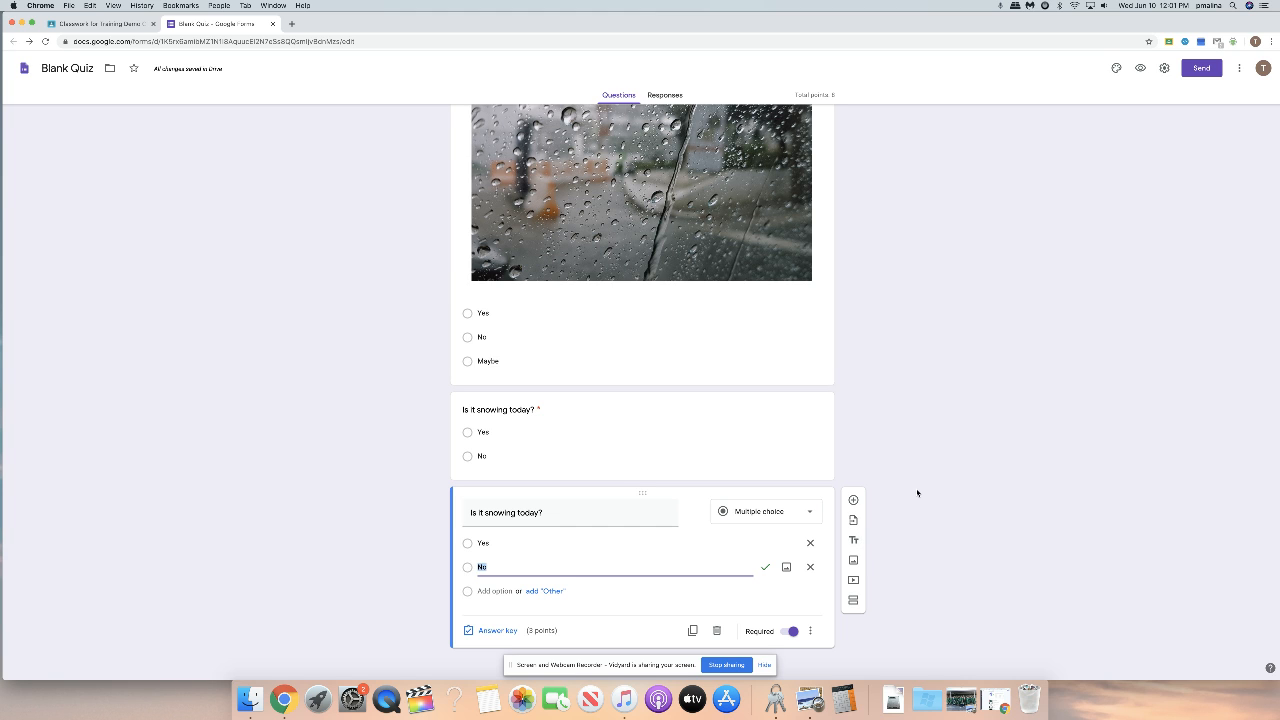
- Close the quiz form and, back in the Google Classroom assignment, turn on locked mode on Chromebooks for the attached Blank Quiz
left_click(273, 24)
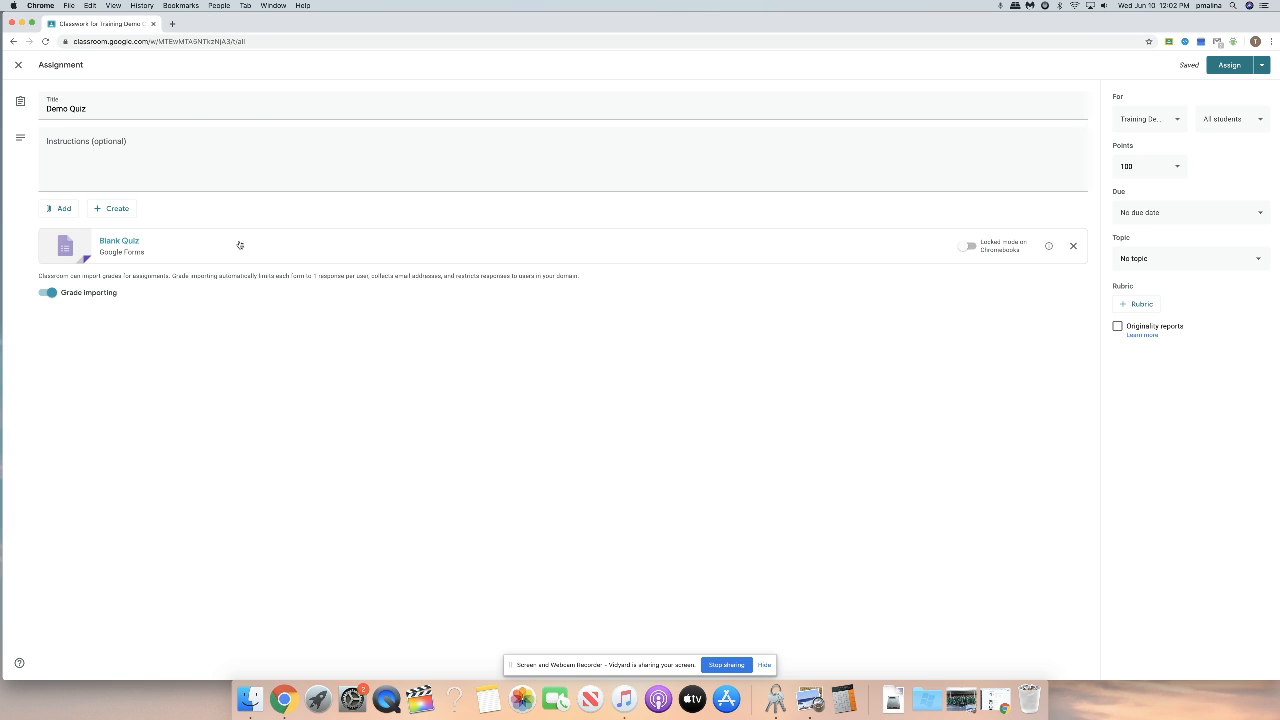
left_click(968, 246)
- View the date and time options for scheduling the Demo Quiz assignment, and leave without scheduling it
left_click(1261, 66)
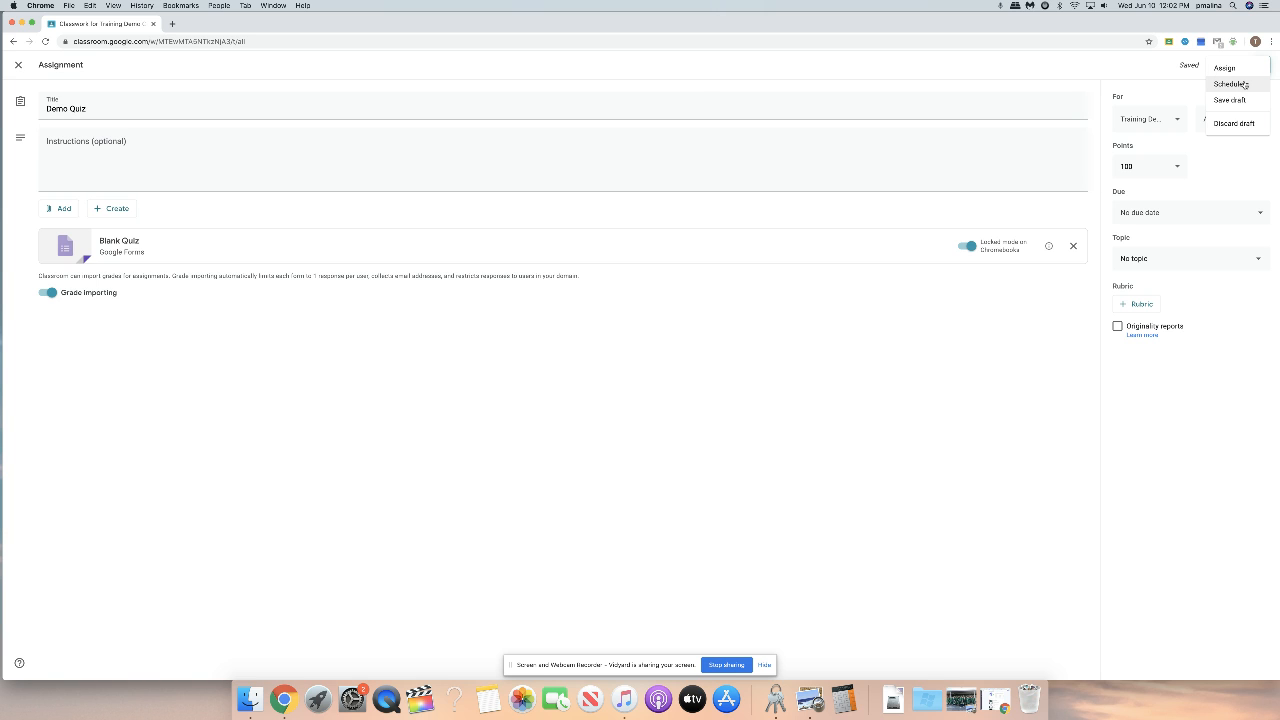
left_click(1232, 84)
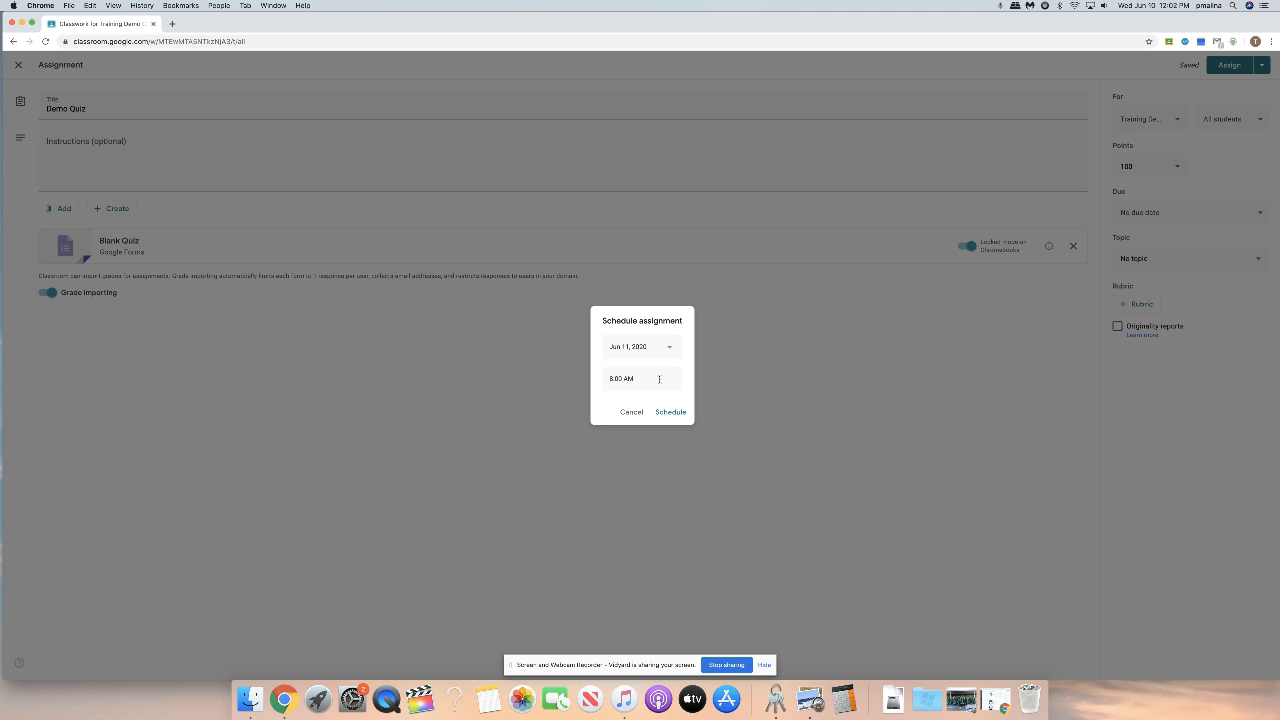
left_click(633, 412)
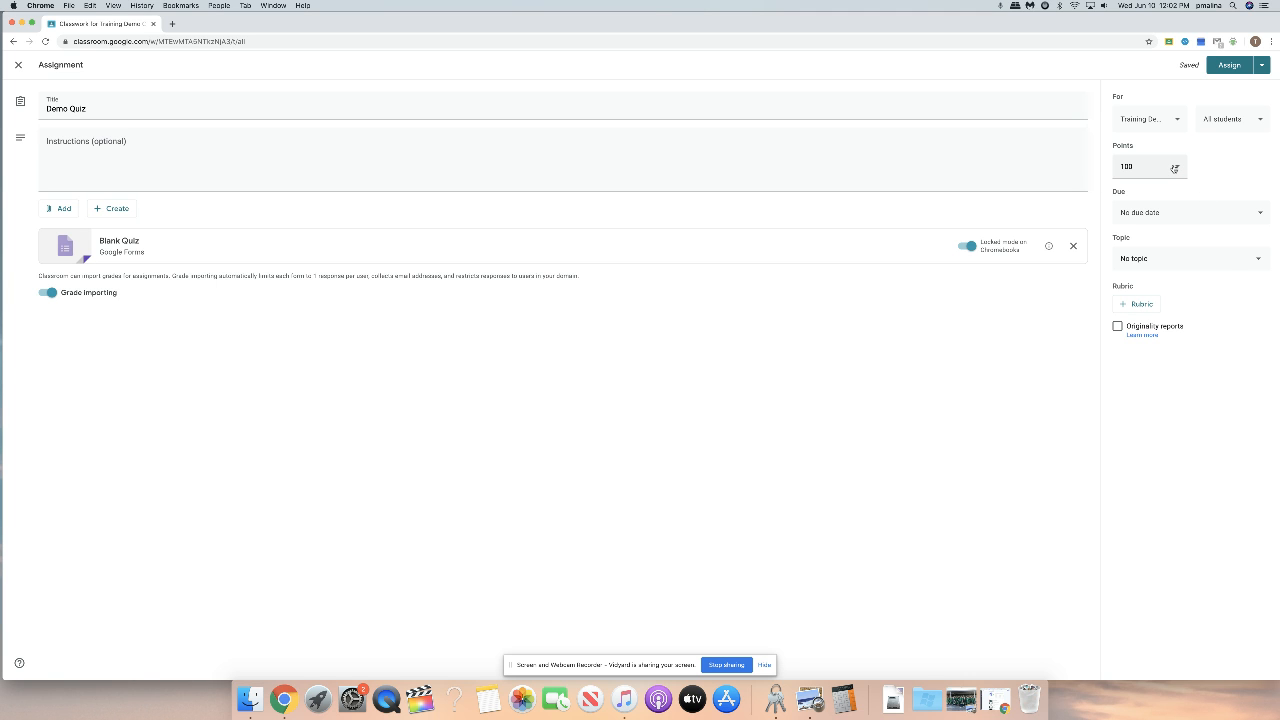
- Assign the Demo Quiz to the class and check its post in the class stream and the classwork list
left_click(1230, 65)
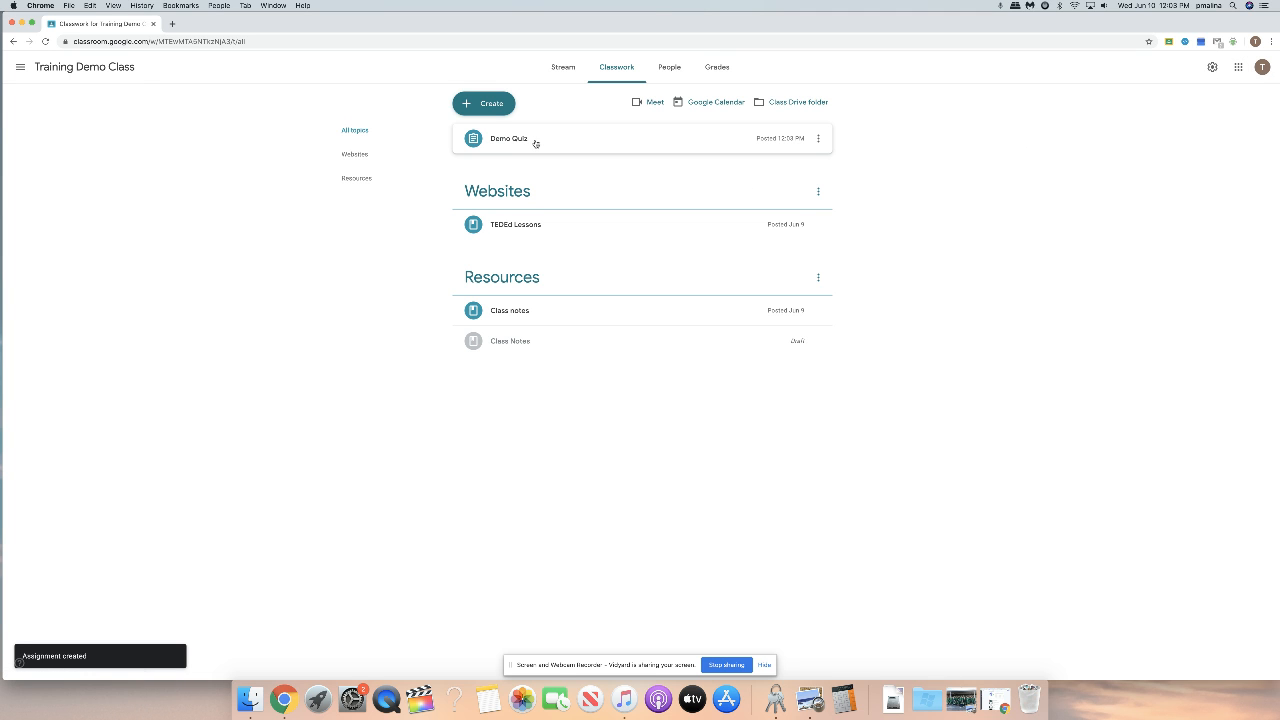
left_click(563, 70)
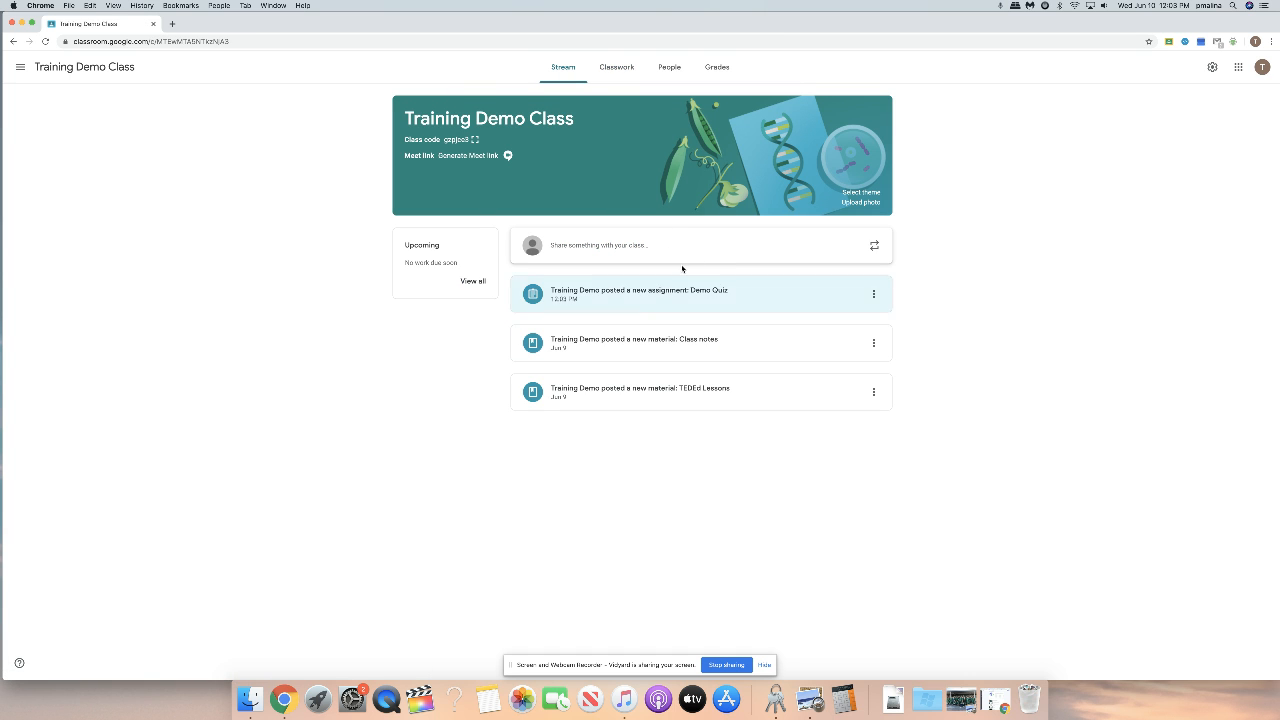
left_click(617, 74)
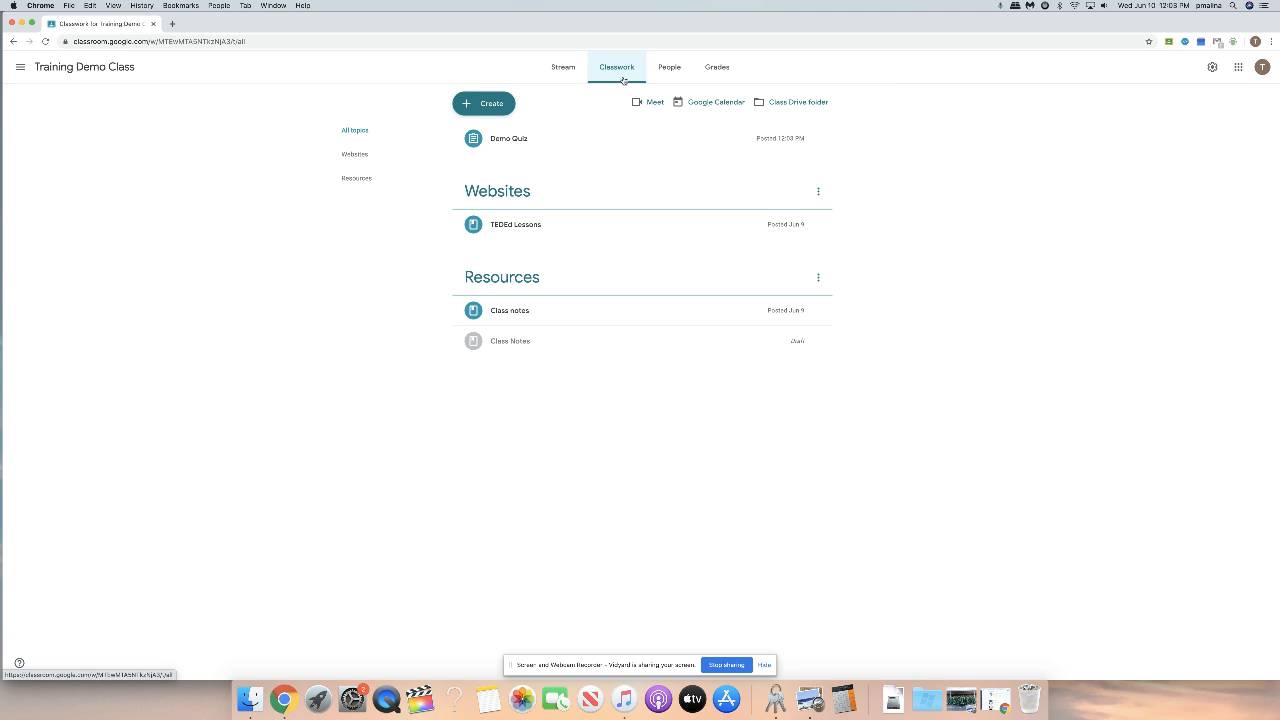